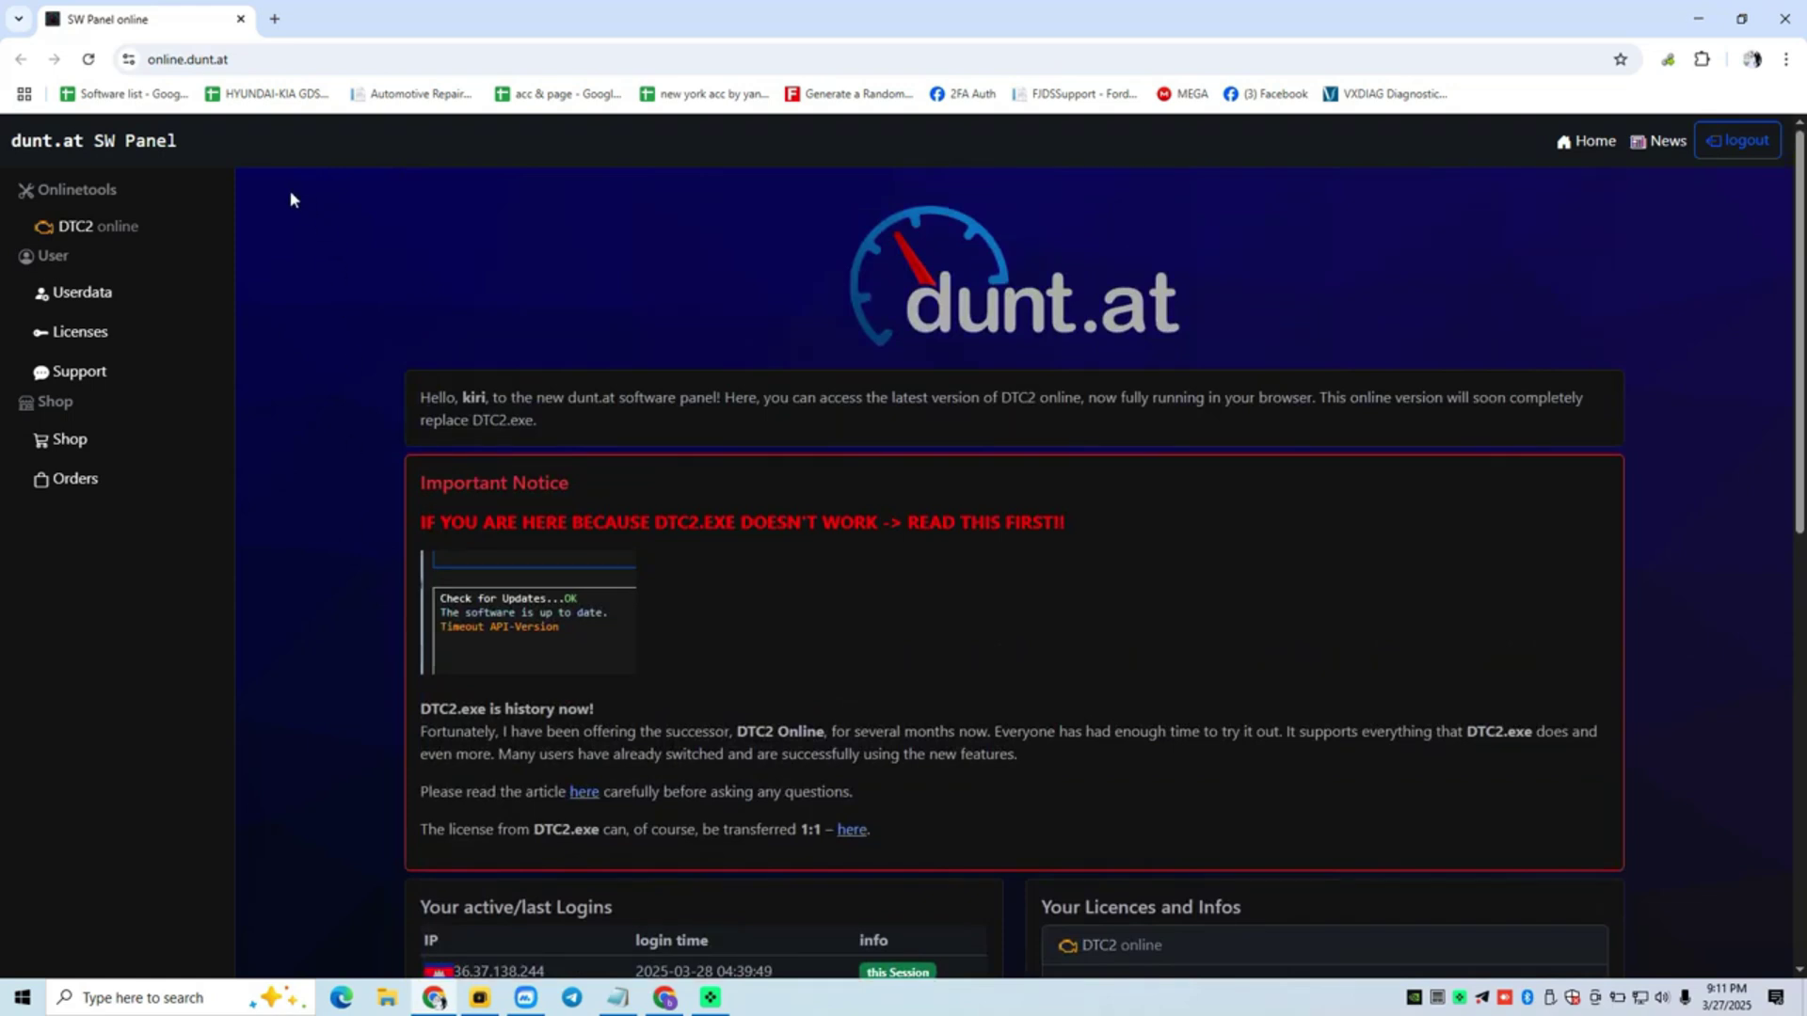
# Upload lr_bosch_med17.8.31_bench_intflash_.bin from the Desktop to DTC2 online, agreeing to have the file processed and saved
pyautogui.click(86, 232)
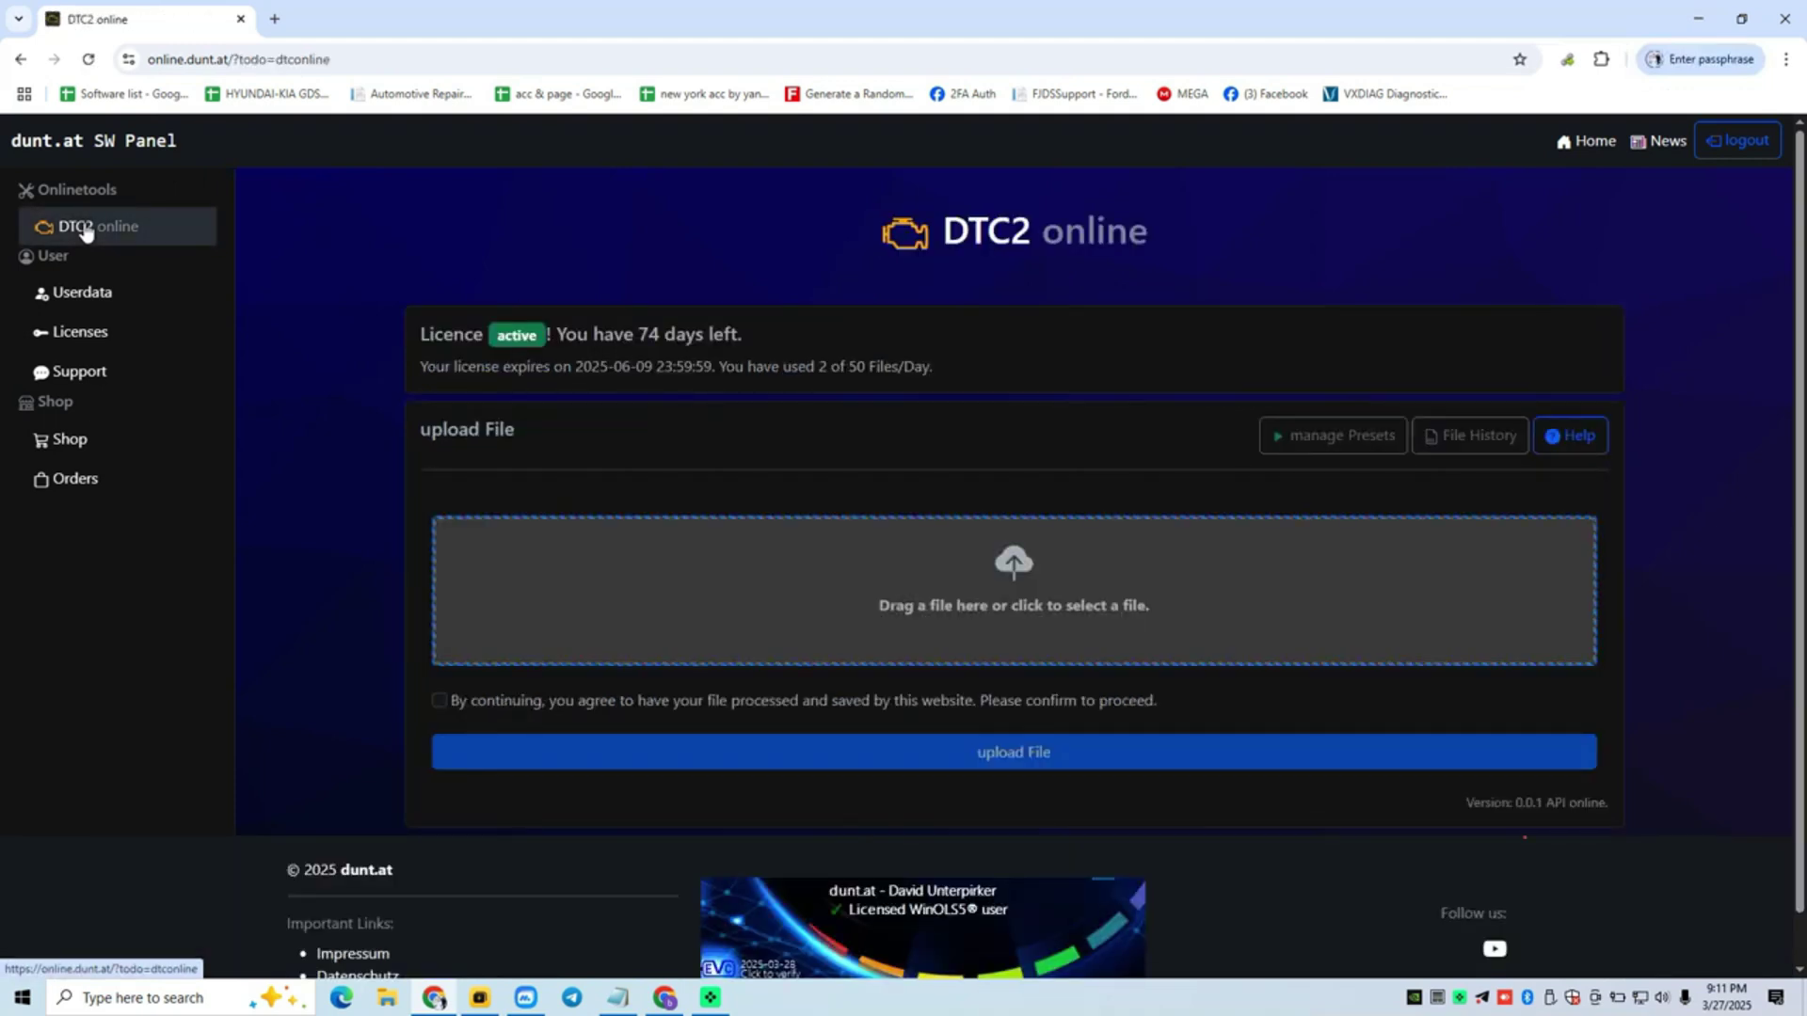
pyautogui.click(1013, 569)
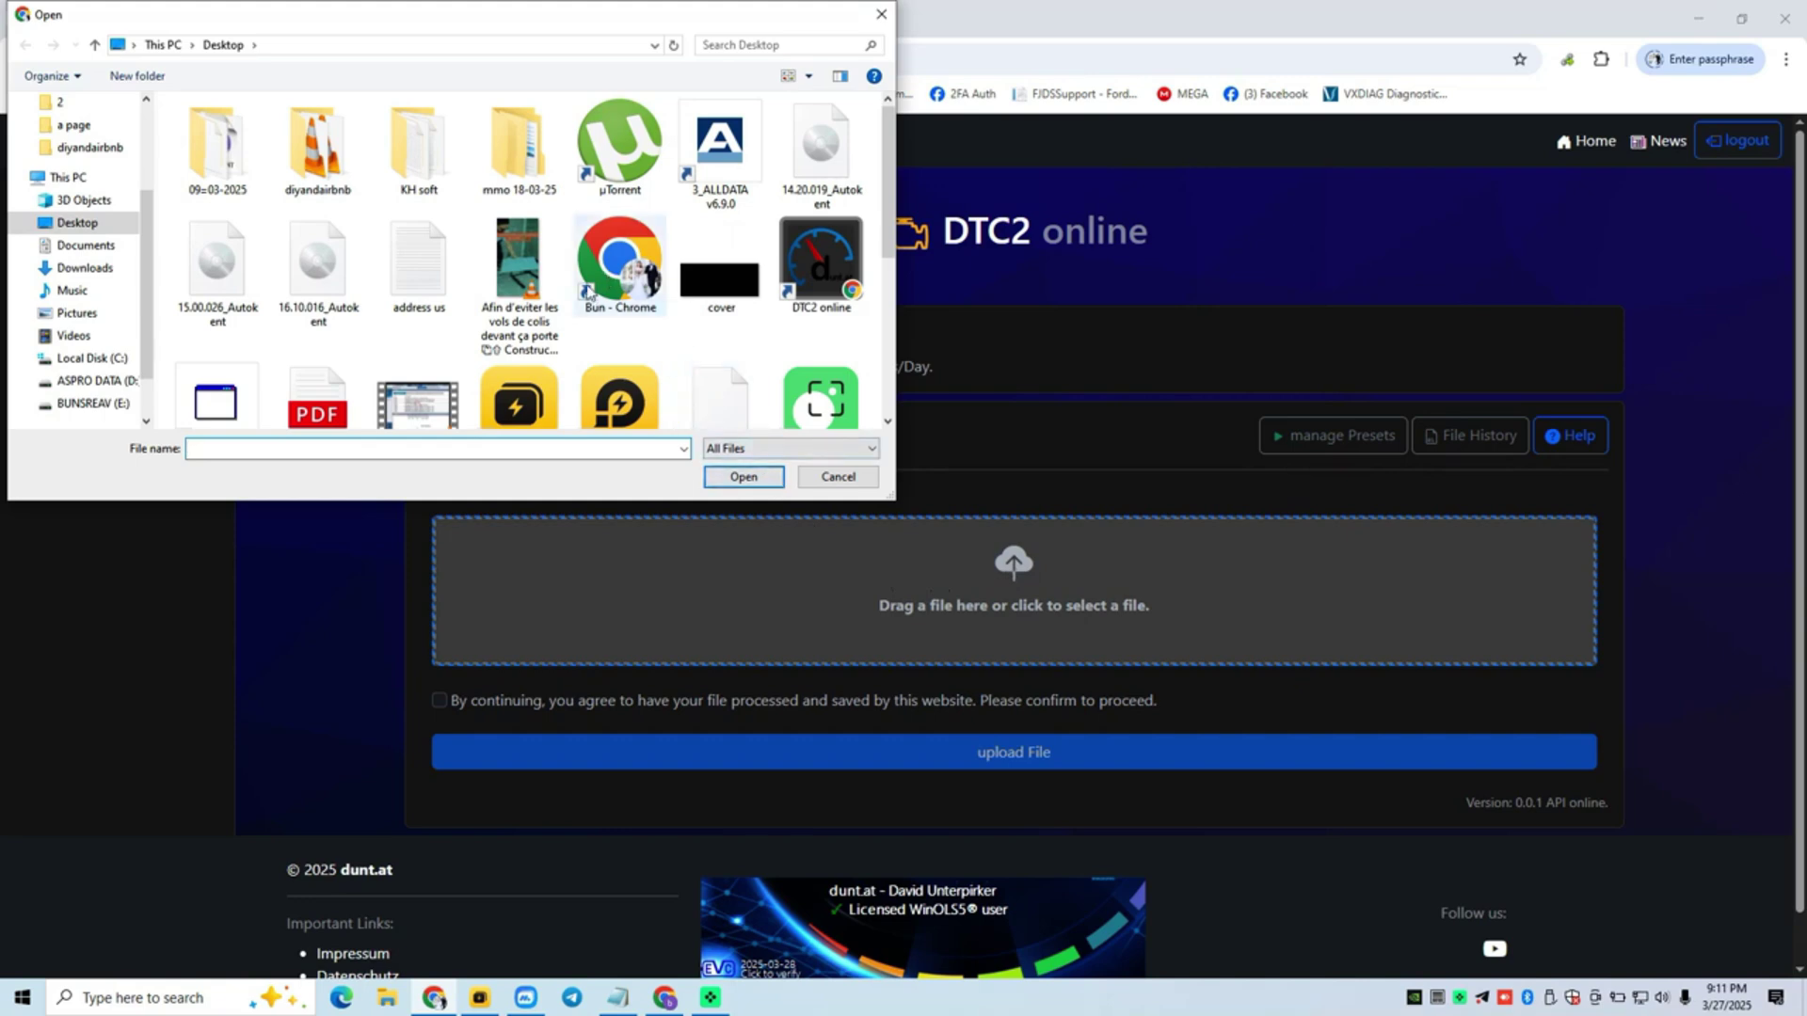
pyautogui.scroll(-3, 602, 282)
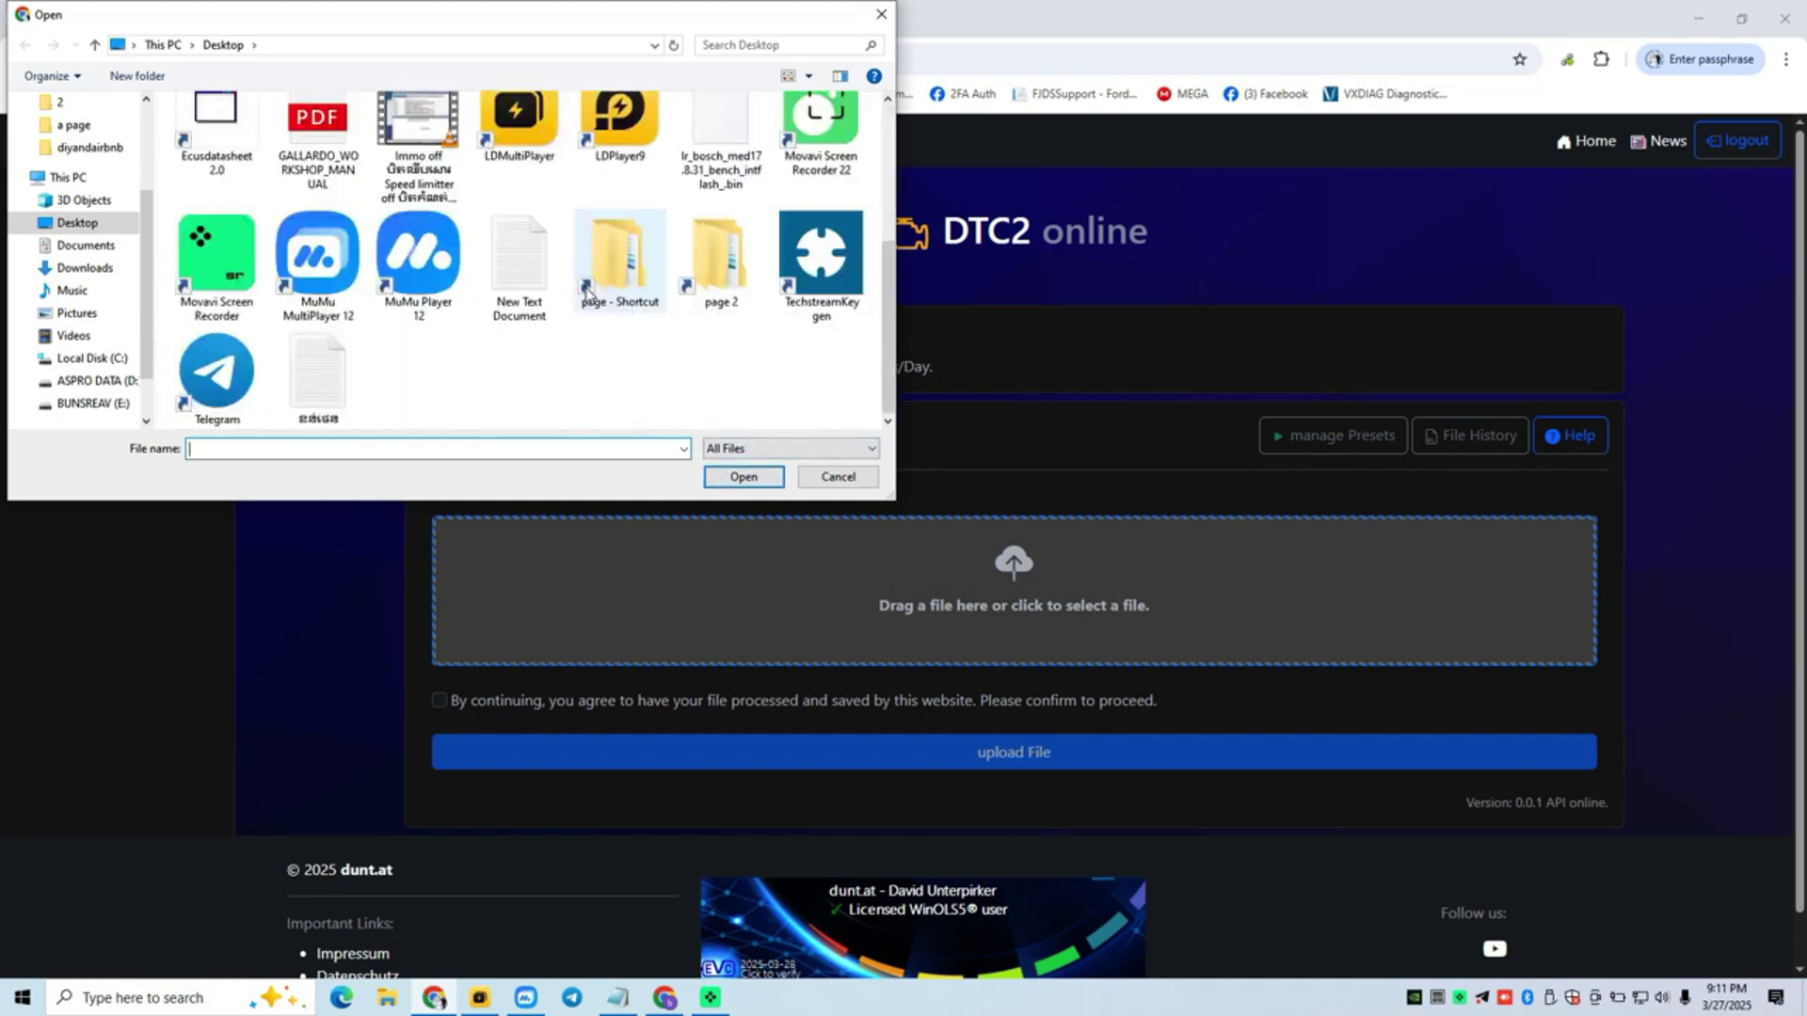
pyautogui.click(748, 143)
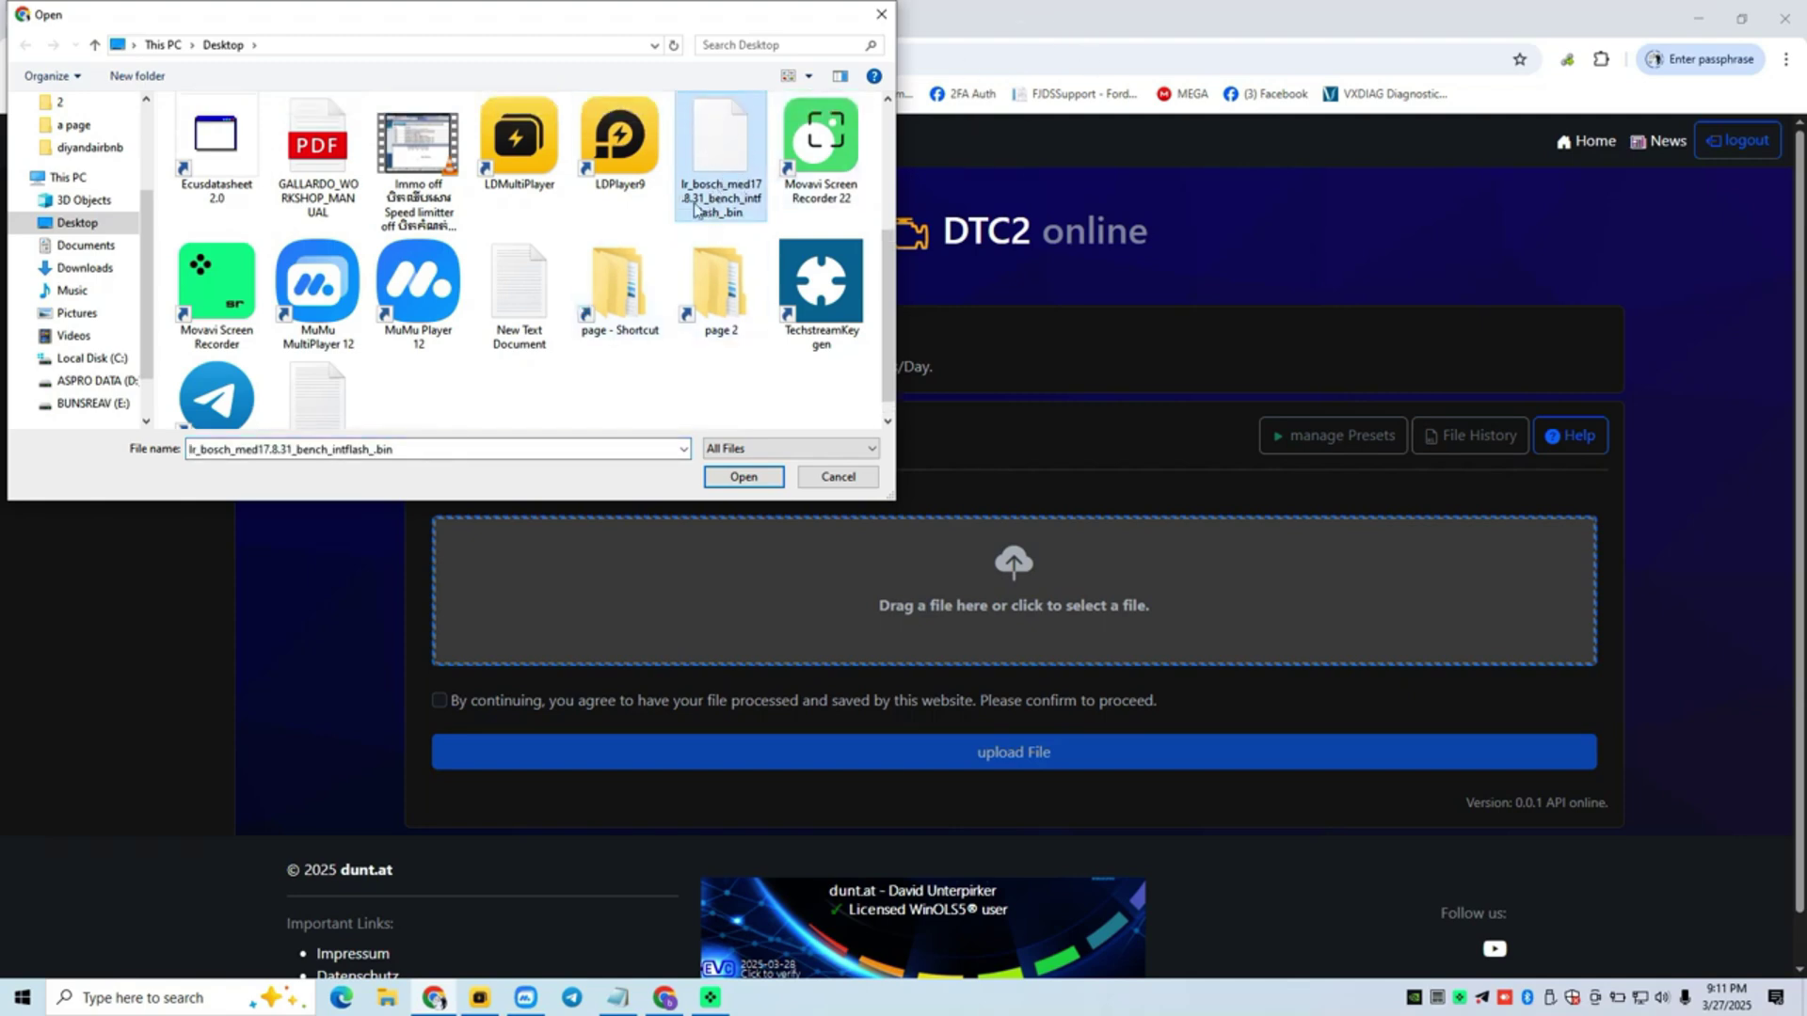
pyautogui.click(745, 478)
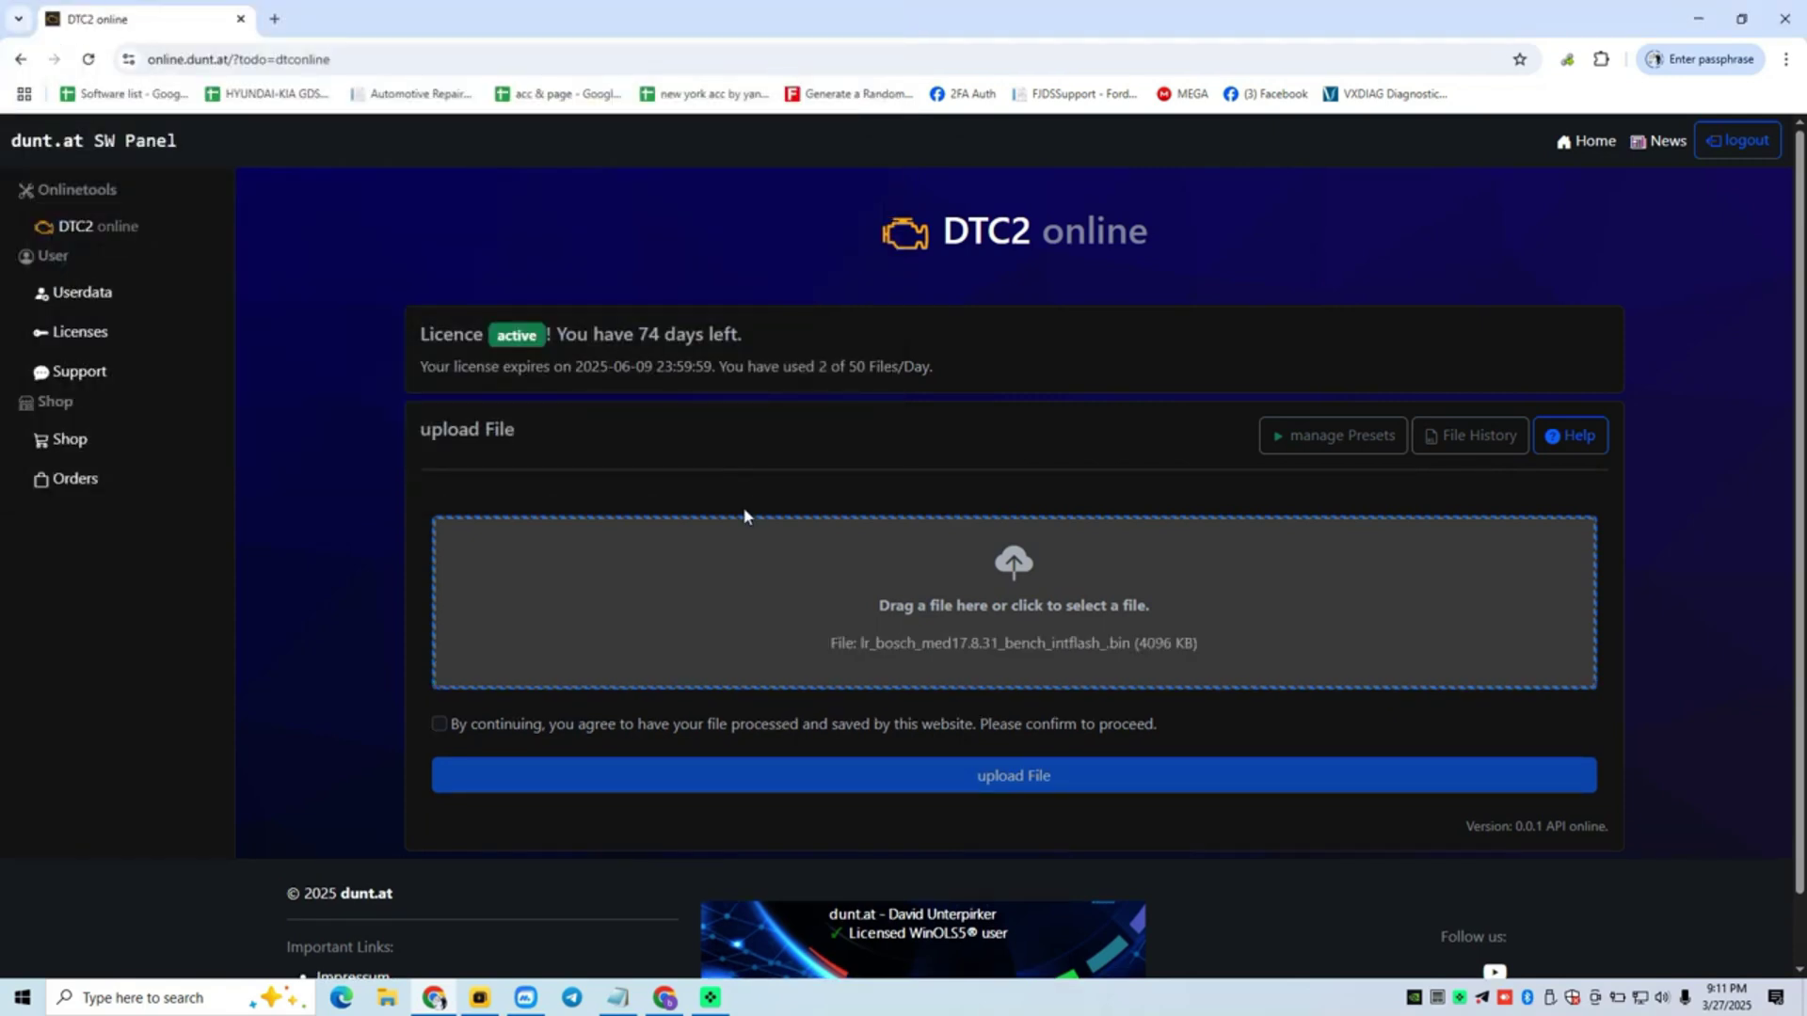
pyautogui.click(439, 724)
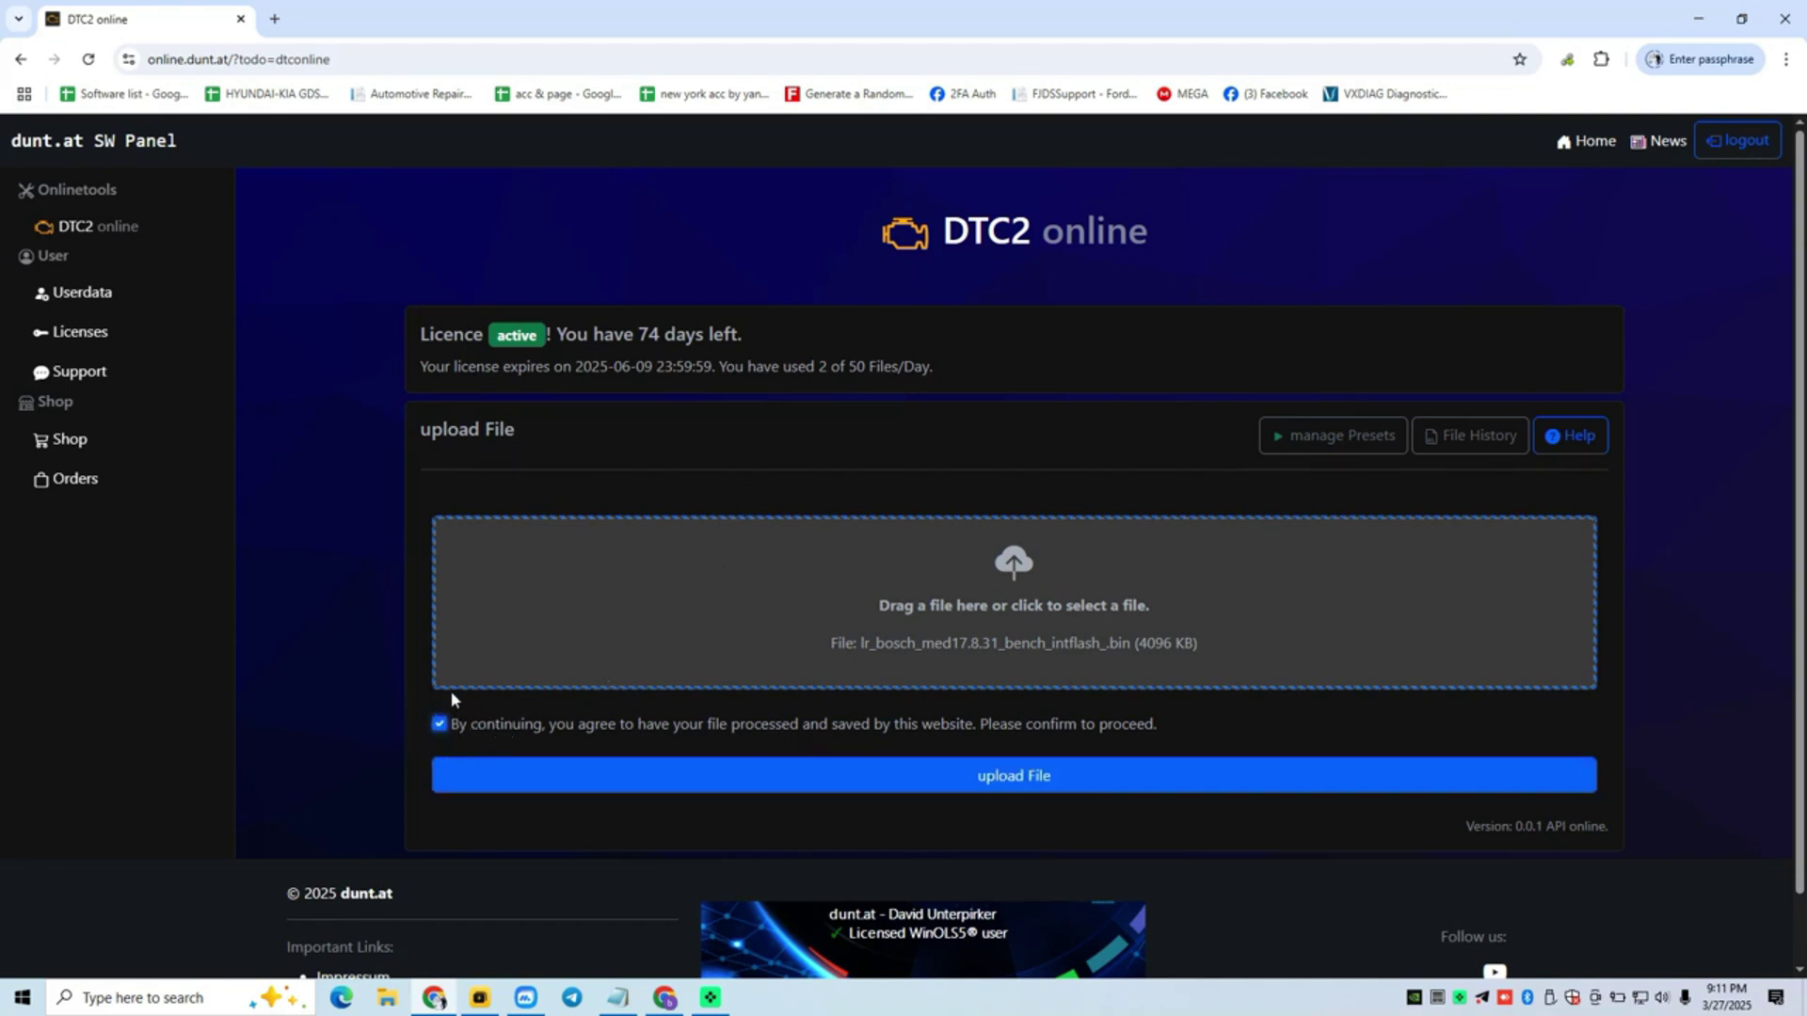
pyautogui.click(1026, 781)
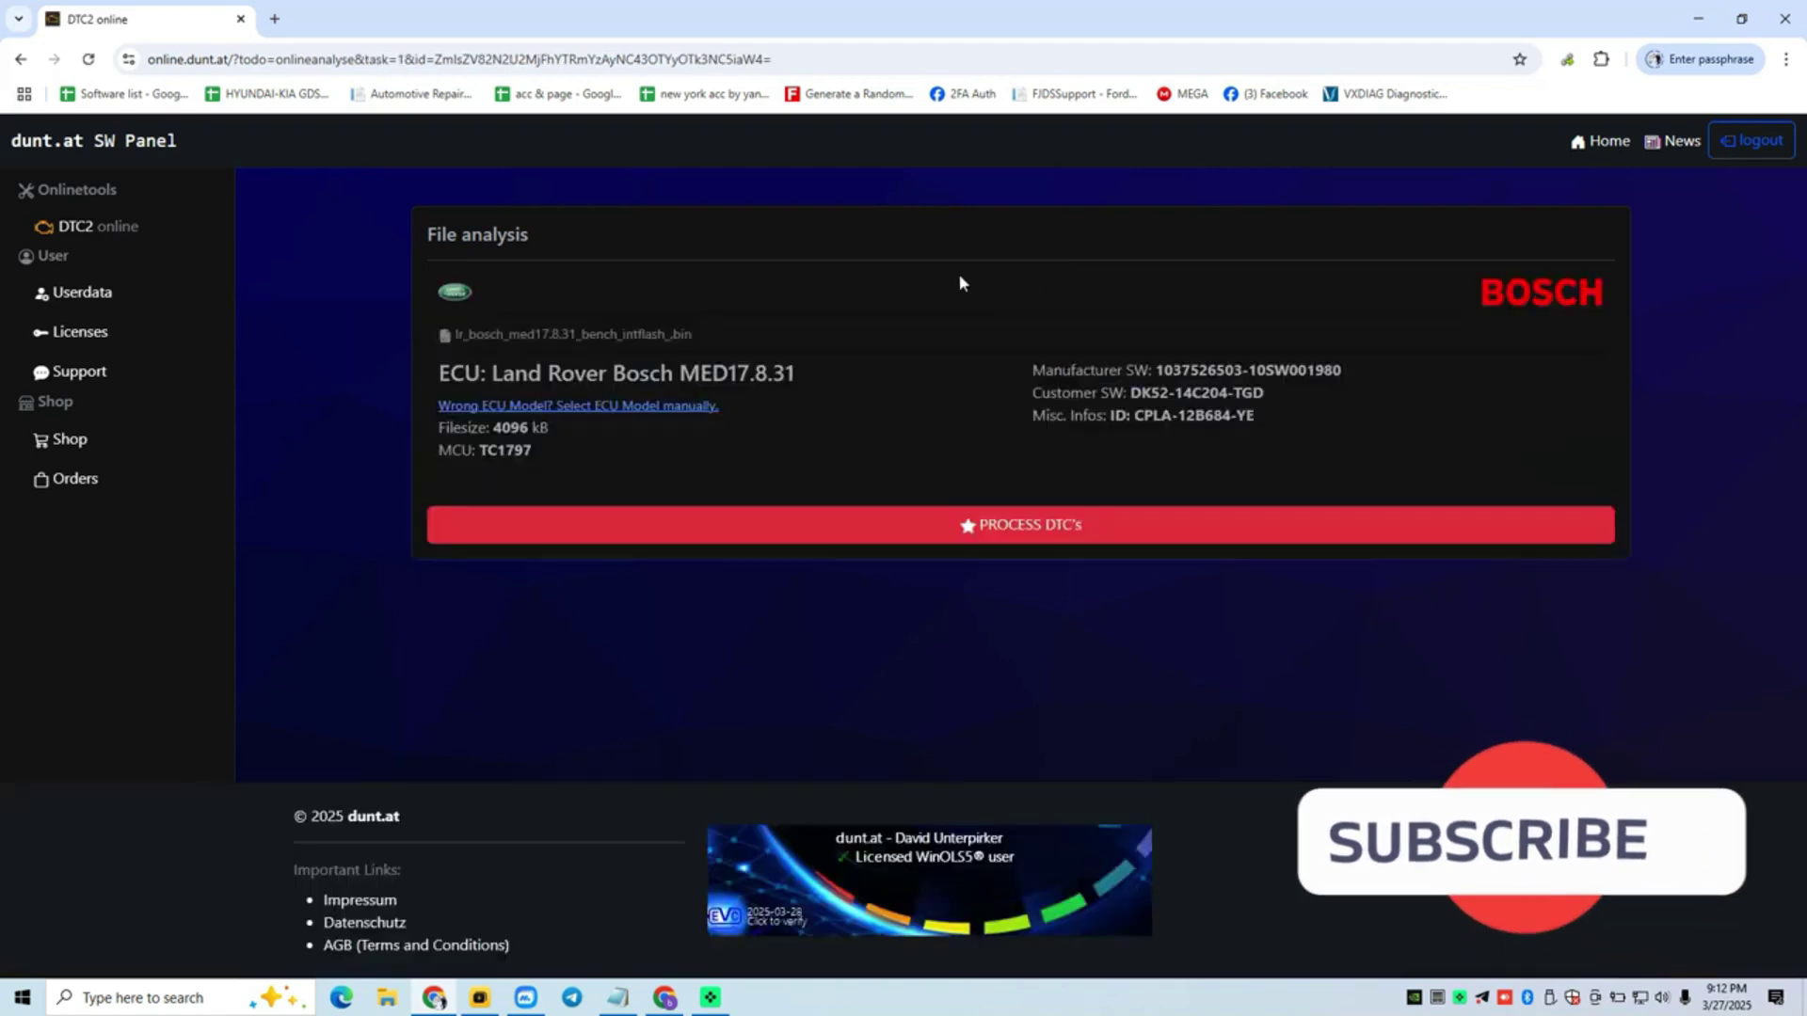
# Check the ECU model and software identification in the file analysis and start processing the file's DTCs
pyautogui.moveTo(834, 374); pyautogui.dragTo(441, 371)
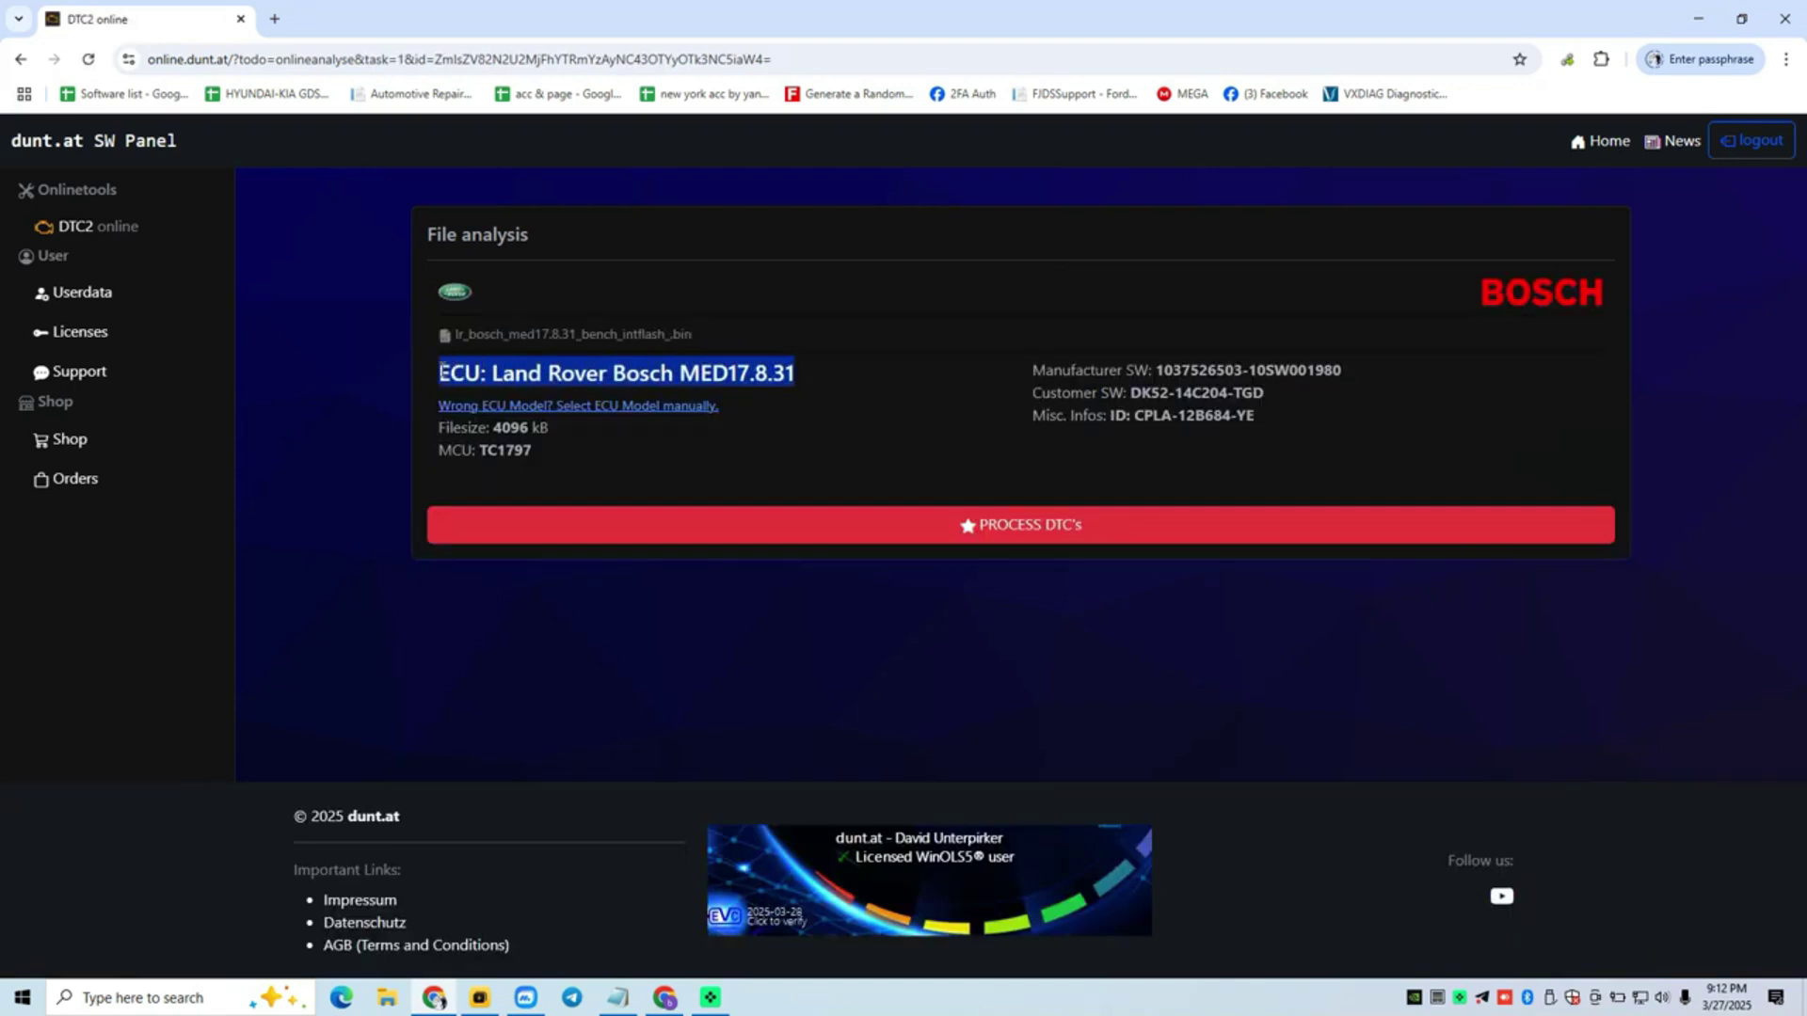
pyautogui.moveTo(1317, 417); pyautogui.dragTo(1030, 373)
pyautogui.click(894, 376)
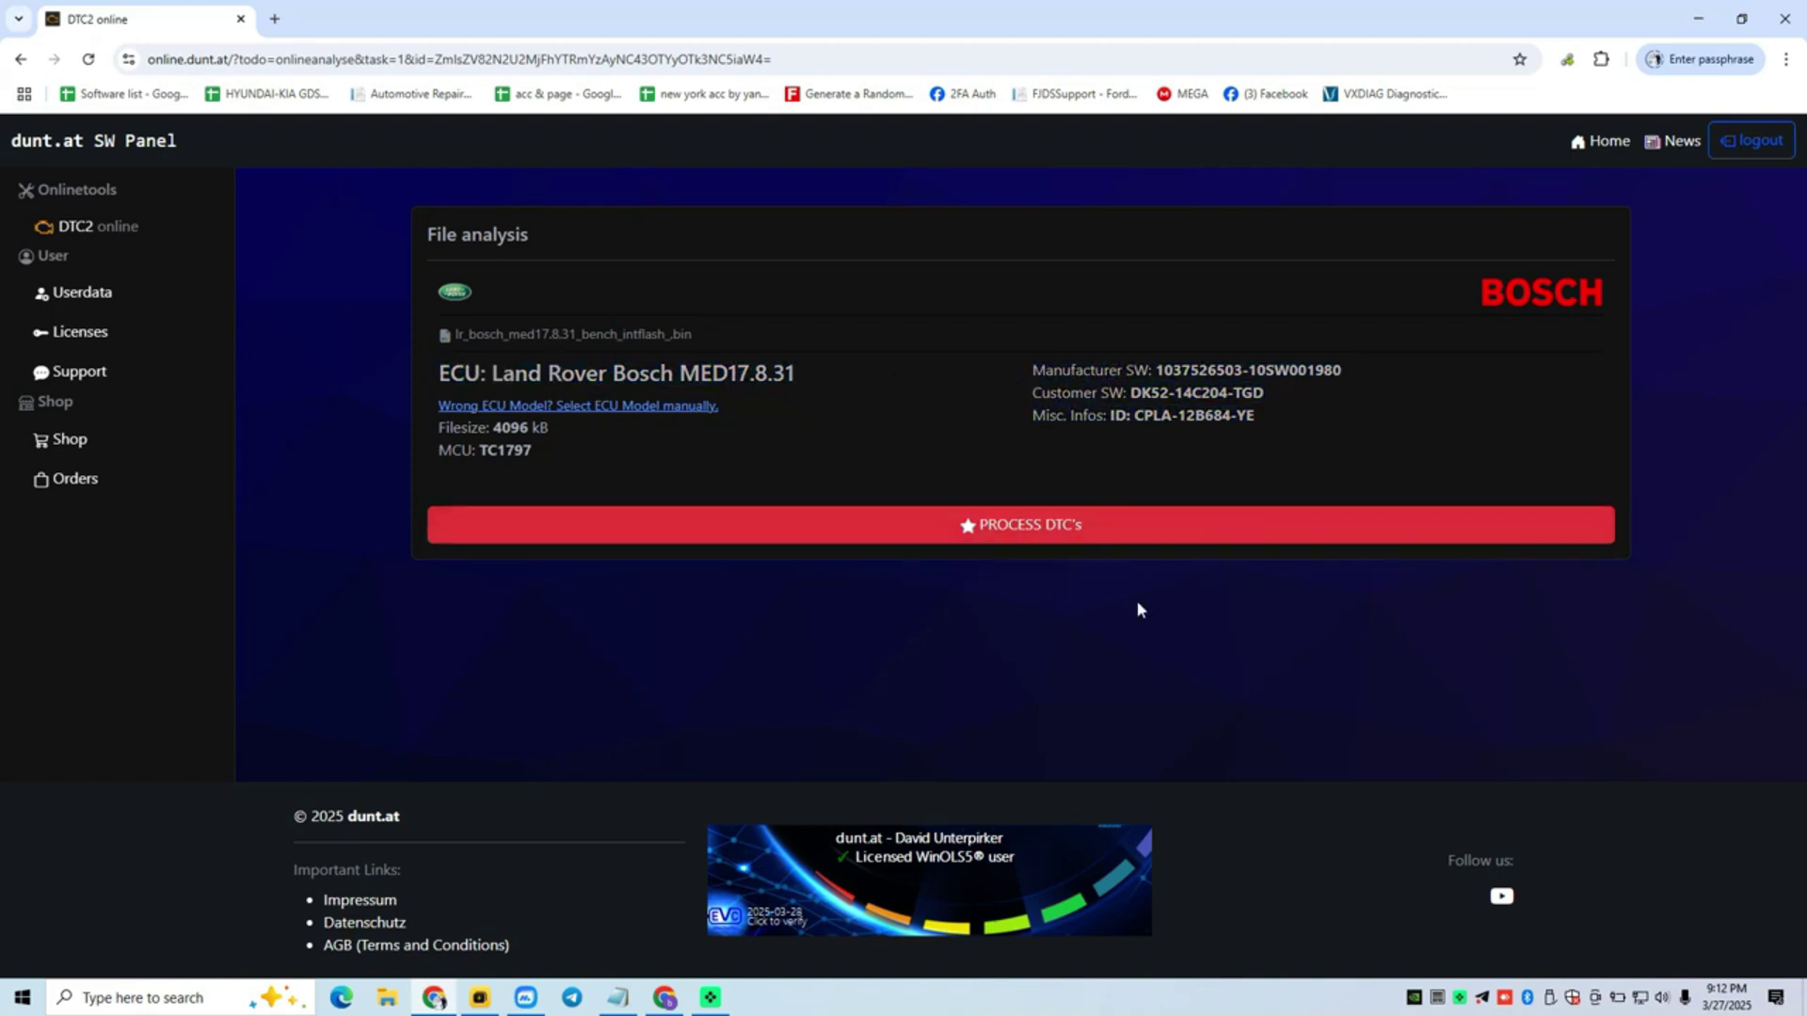
pyautogui.click(1026, 529)
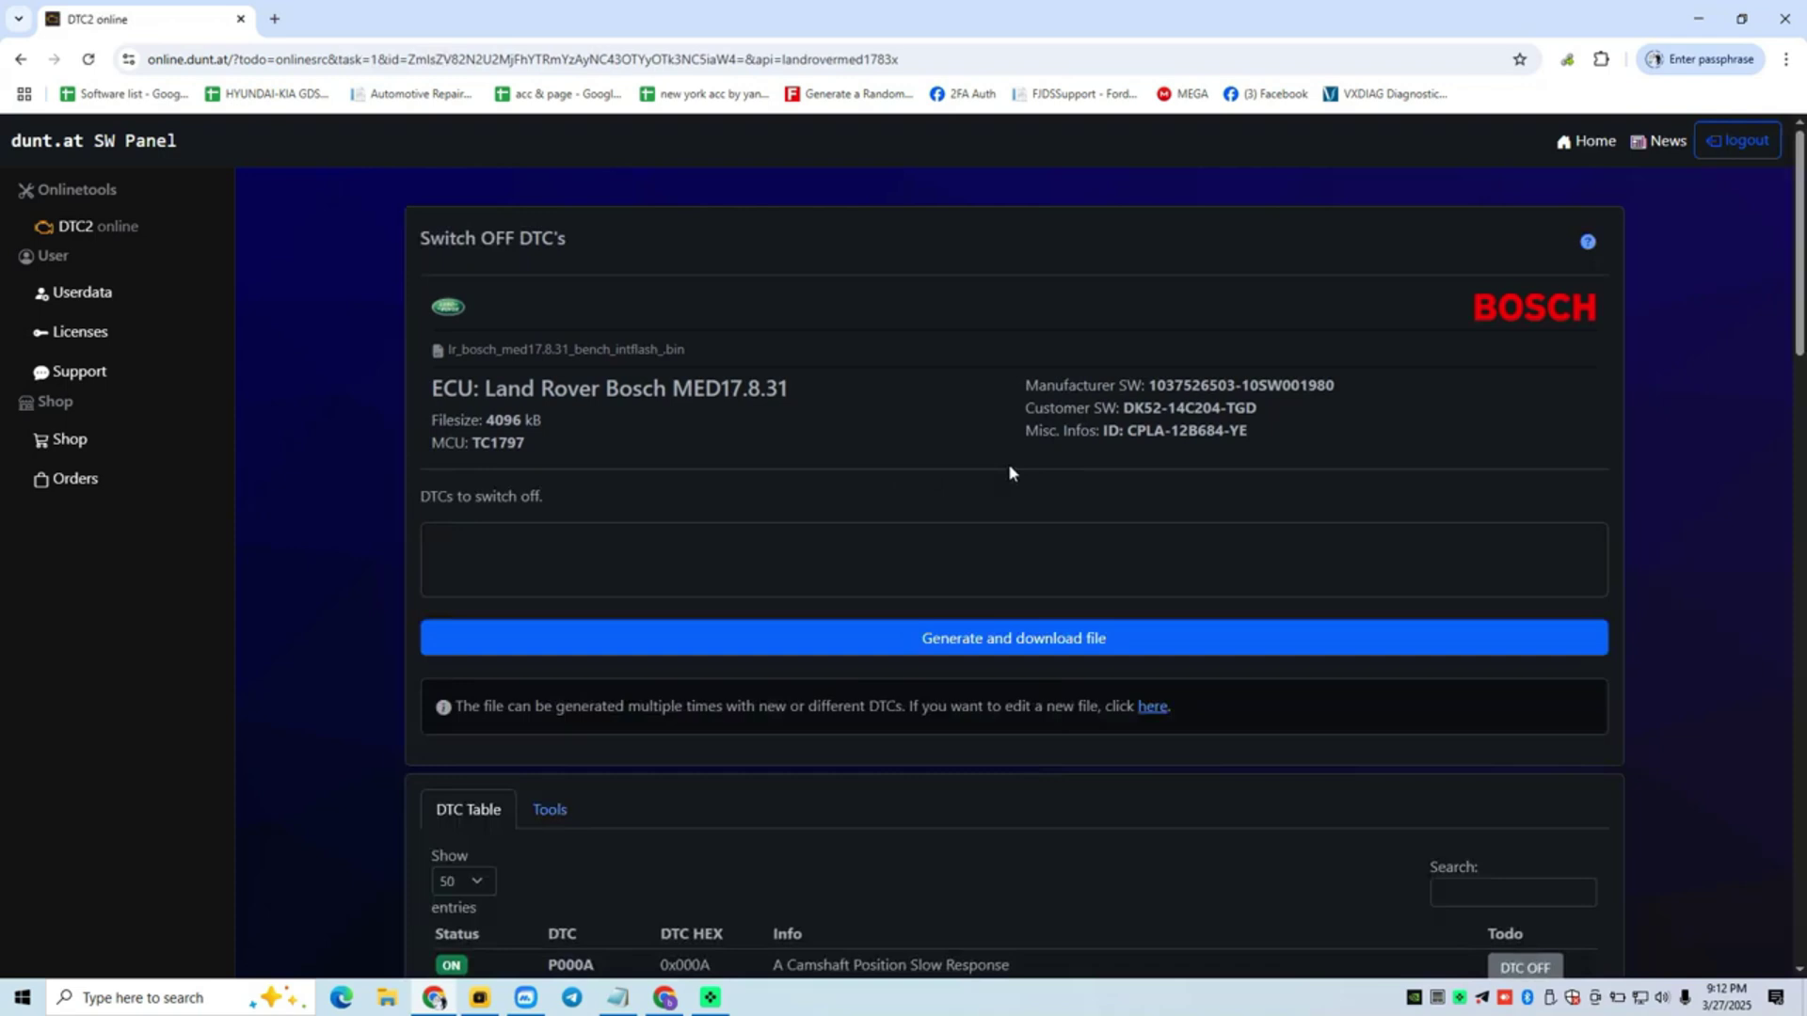
# Examine the ECU details and the DTC table's codes across pages 1 to 5 and page 10, returning to the first page
pyautogui.moveTo(793, 389); pyautogui.dragTo(412, 393)
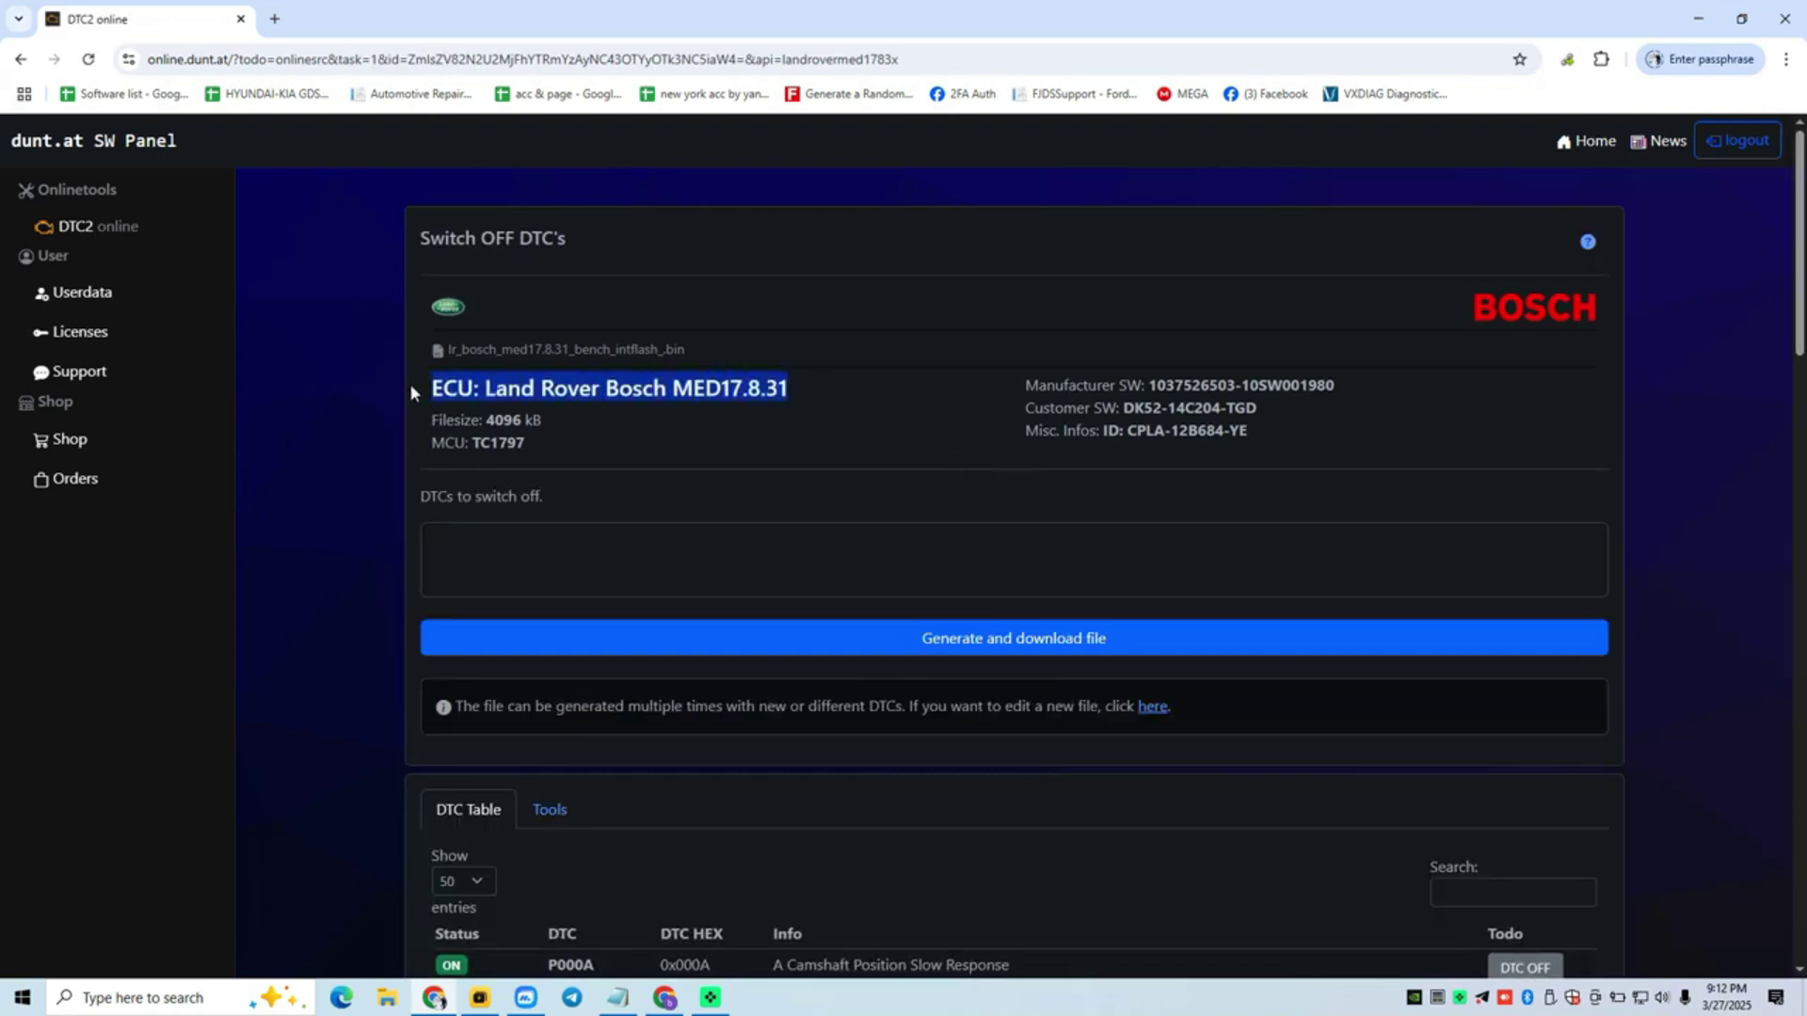
pyautogui.moveTo(1415, 432); pyautogui.dragTo(1022, 393)
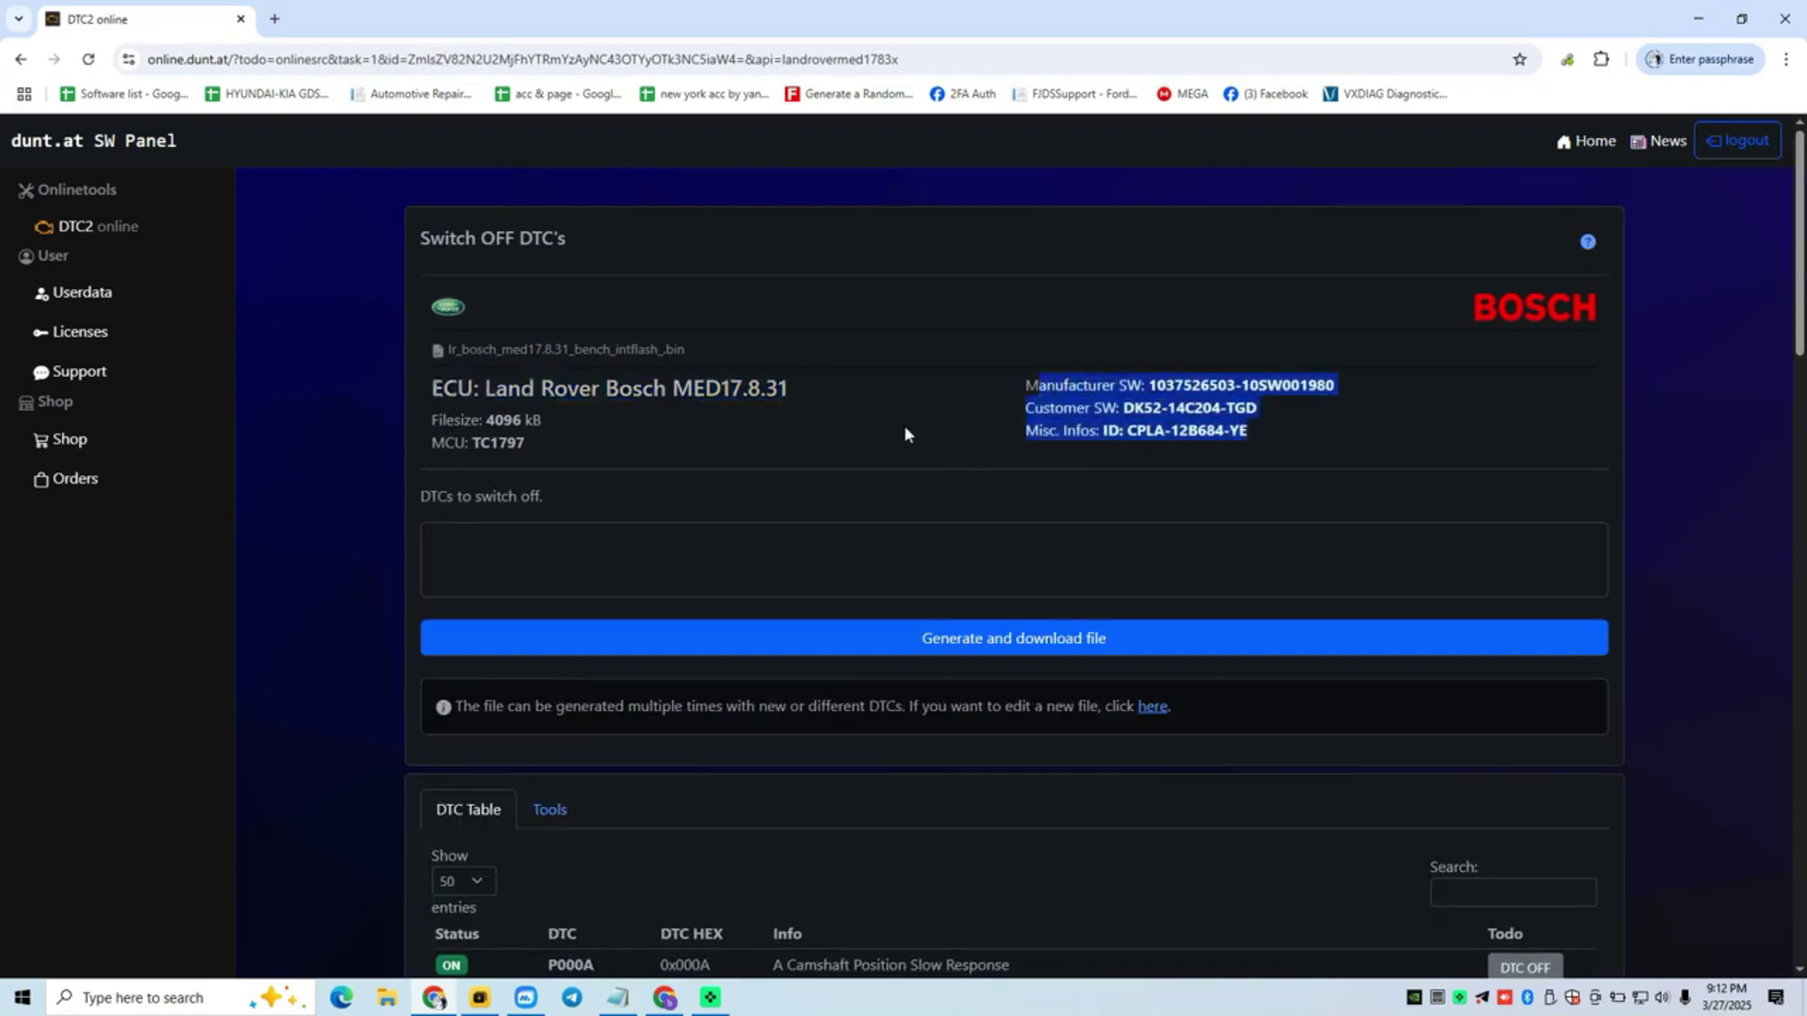
pyautogui.scroll(-2, 905, 428)
pyautogui.scroll(-5, 906, 433)
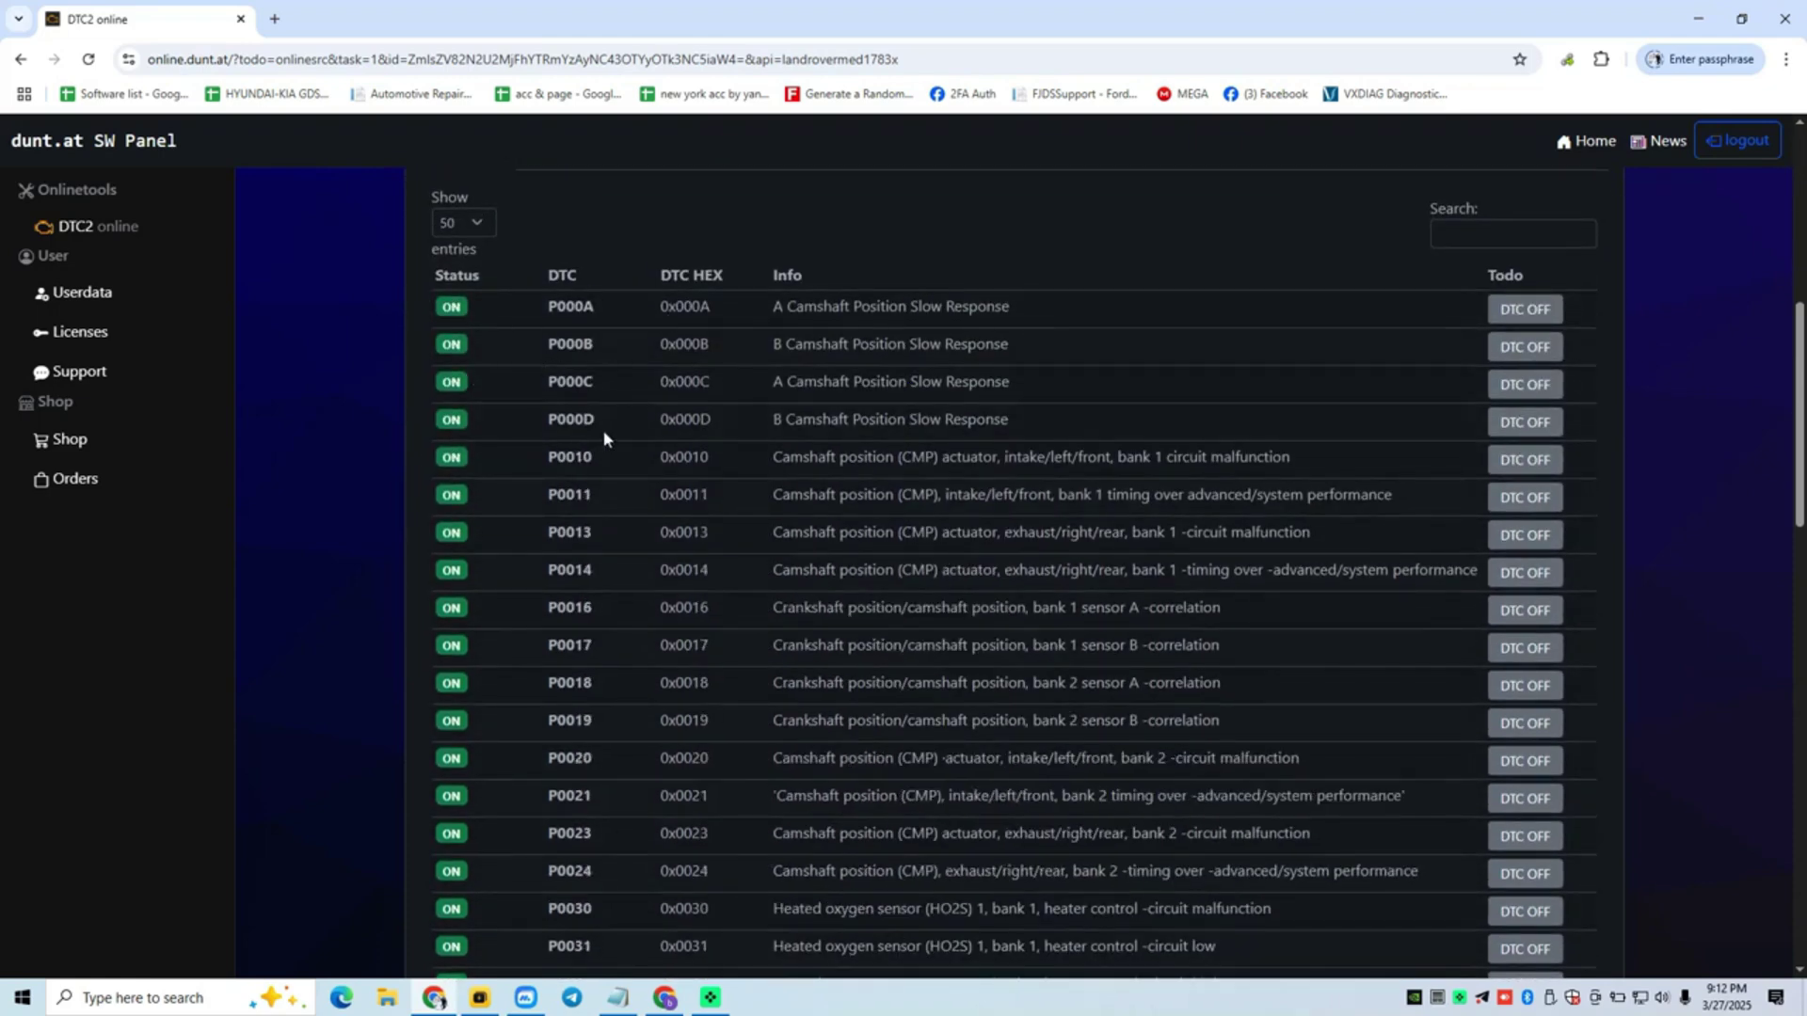
pyautogui.scroll(-9, 603, 437)
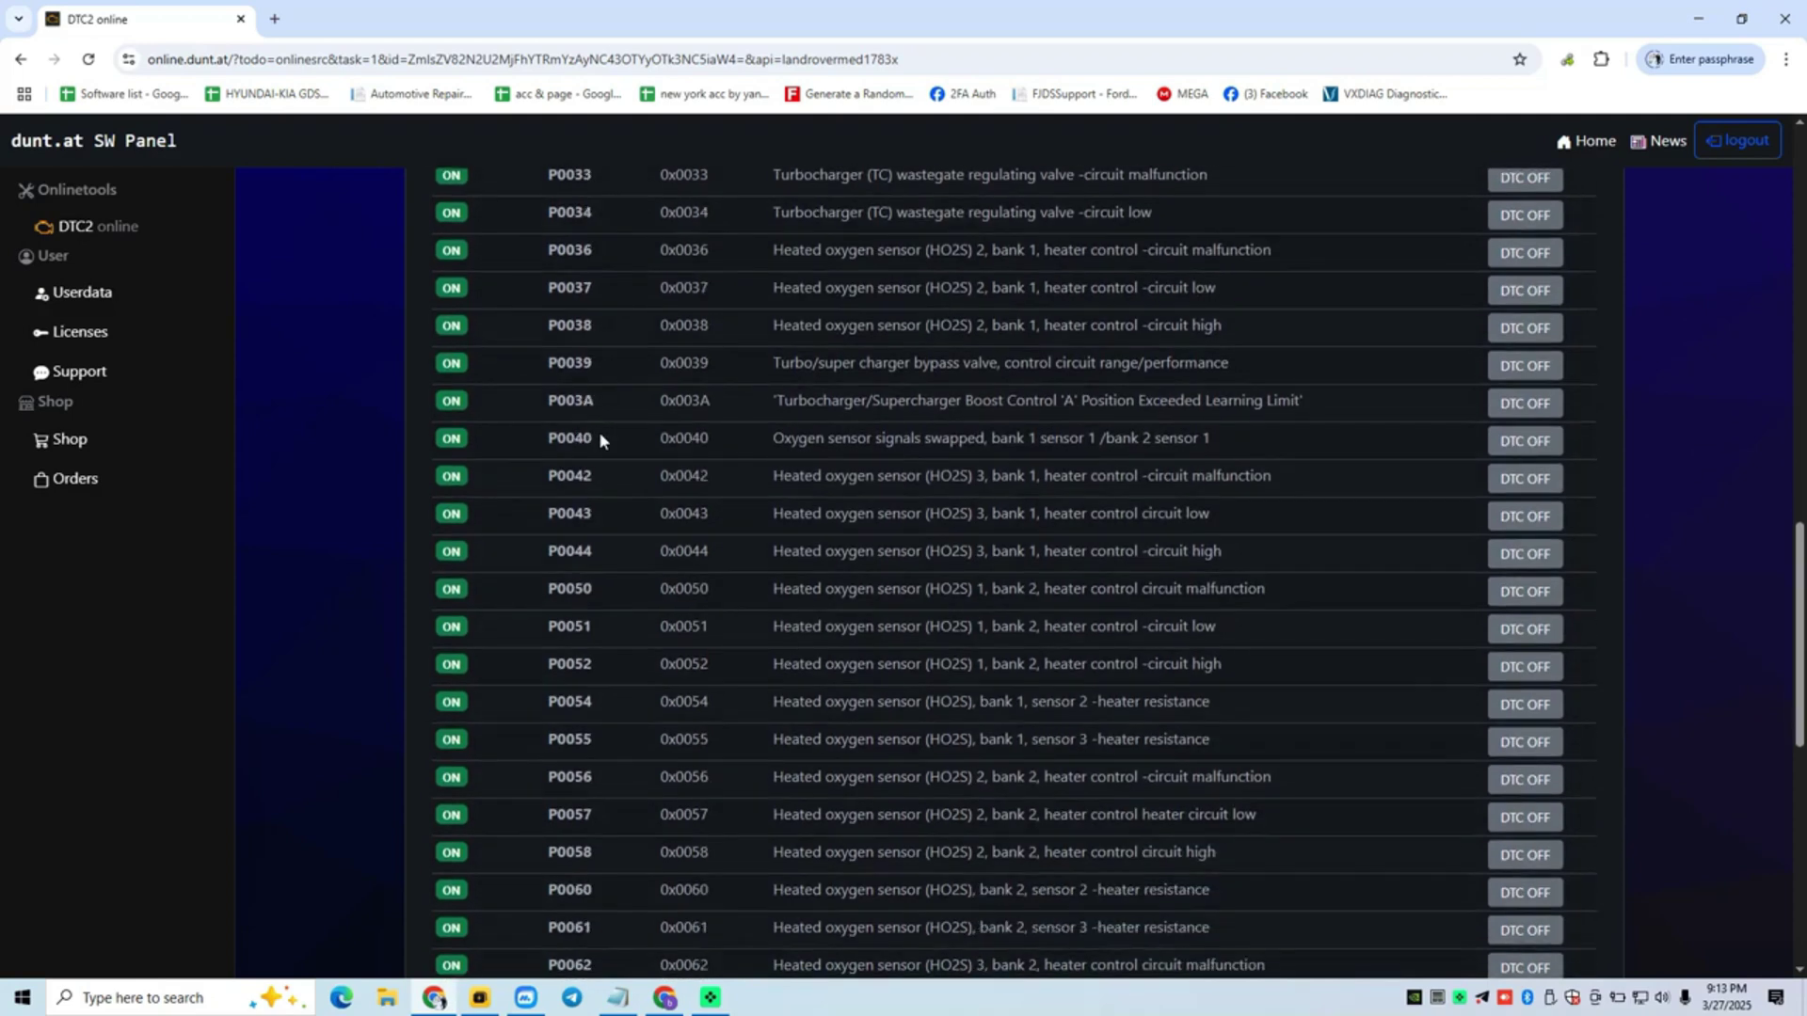
pyautogui.scroll(-6, 599, 439)
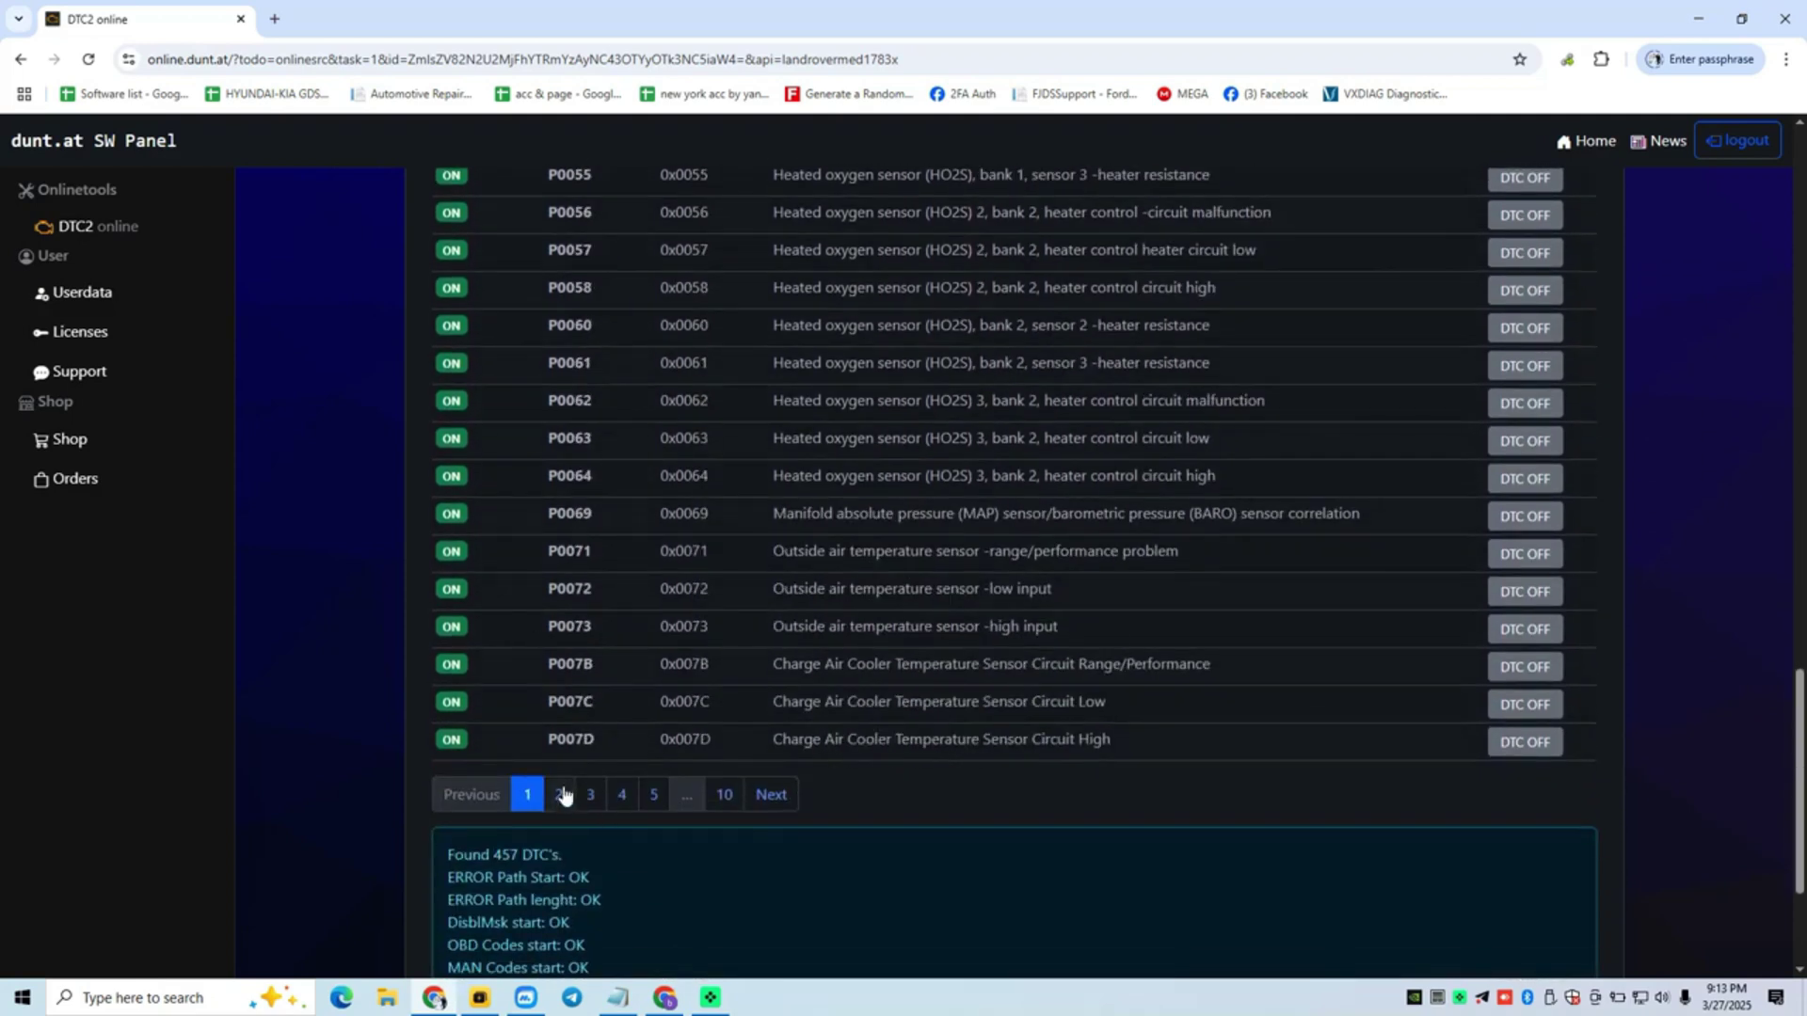
pyautogui.click(566, 793)
pyautogui.scroll(7, 740, 555)
pyautogui.scroll(2, 737, 551)
pyautogui.scroll(-6, 736, 551)
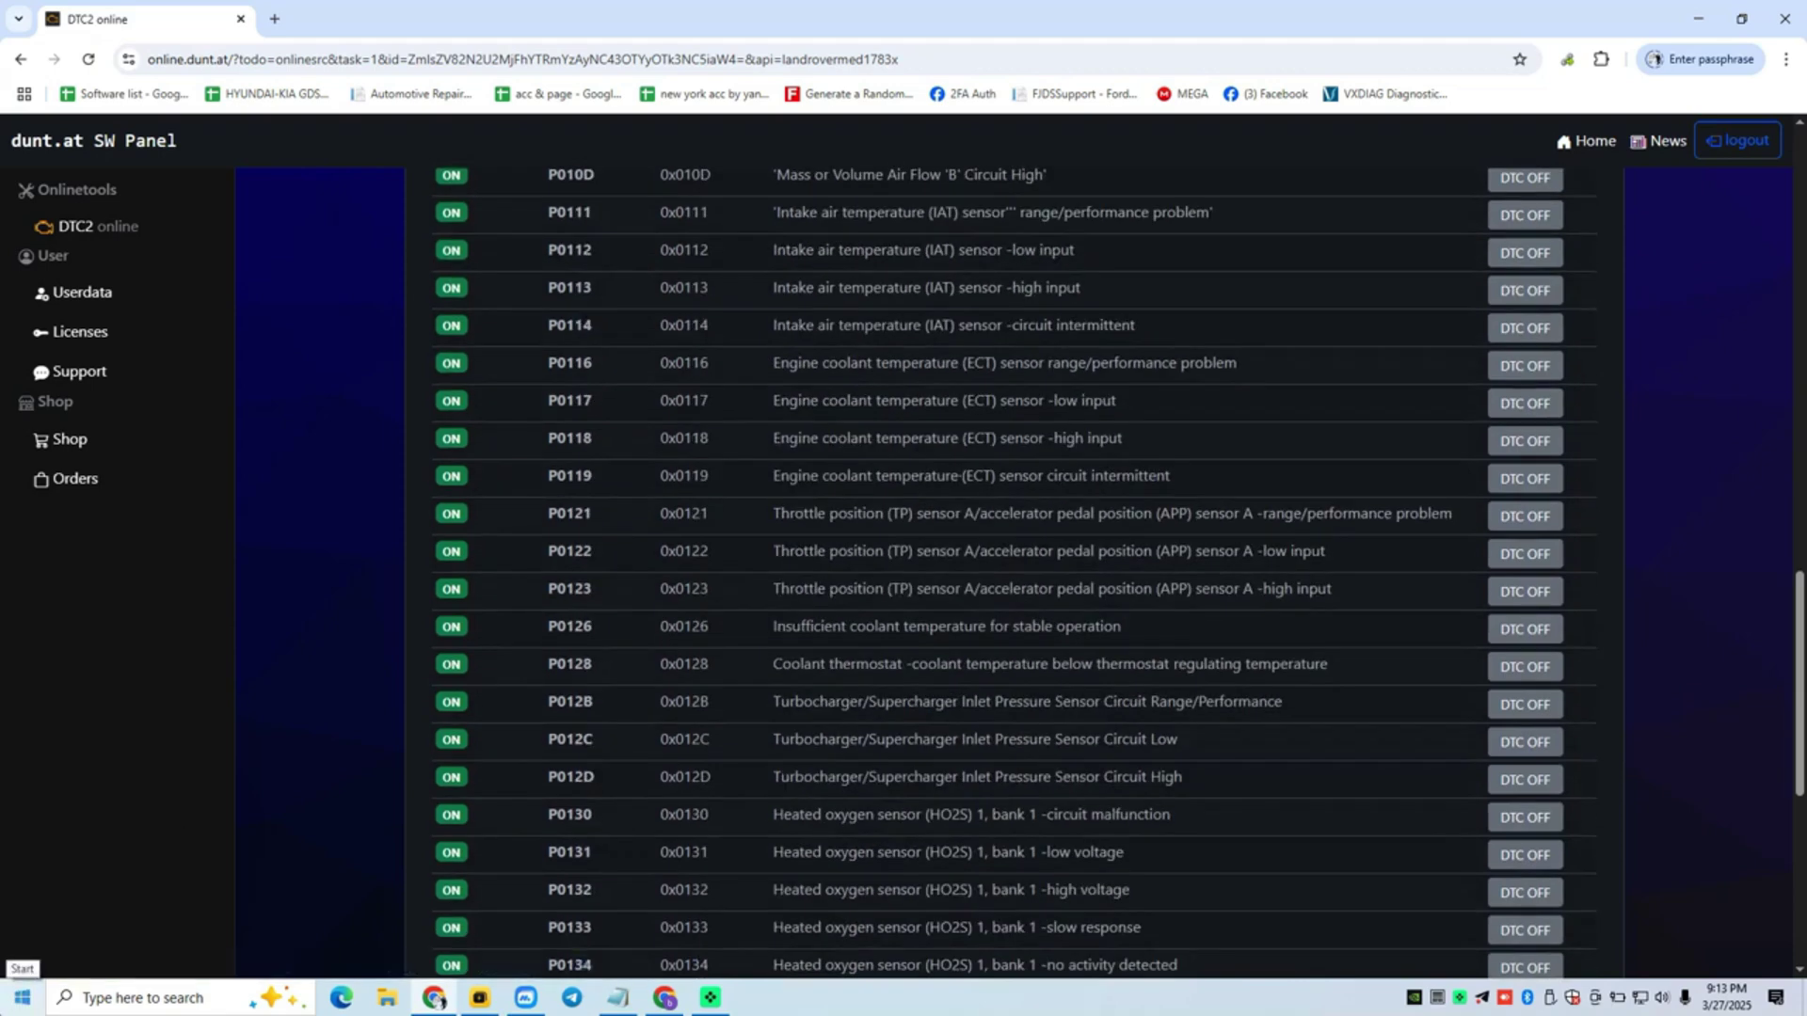
pyautogui.scroll(-7, 576, 583)
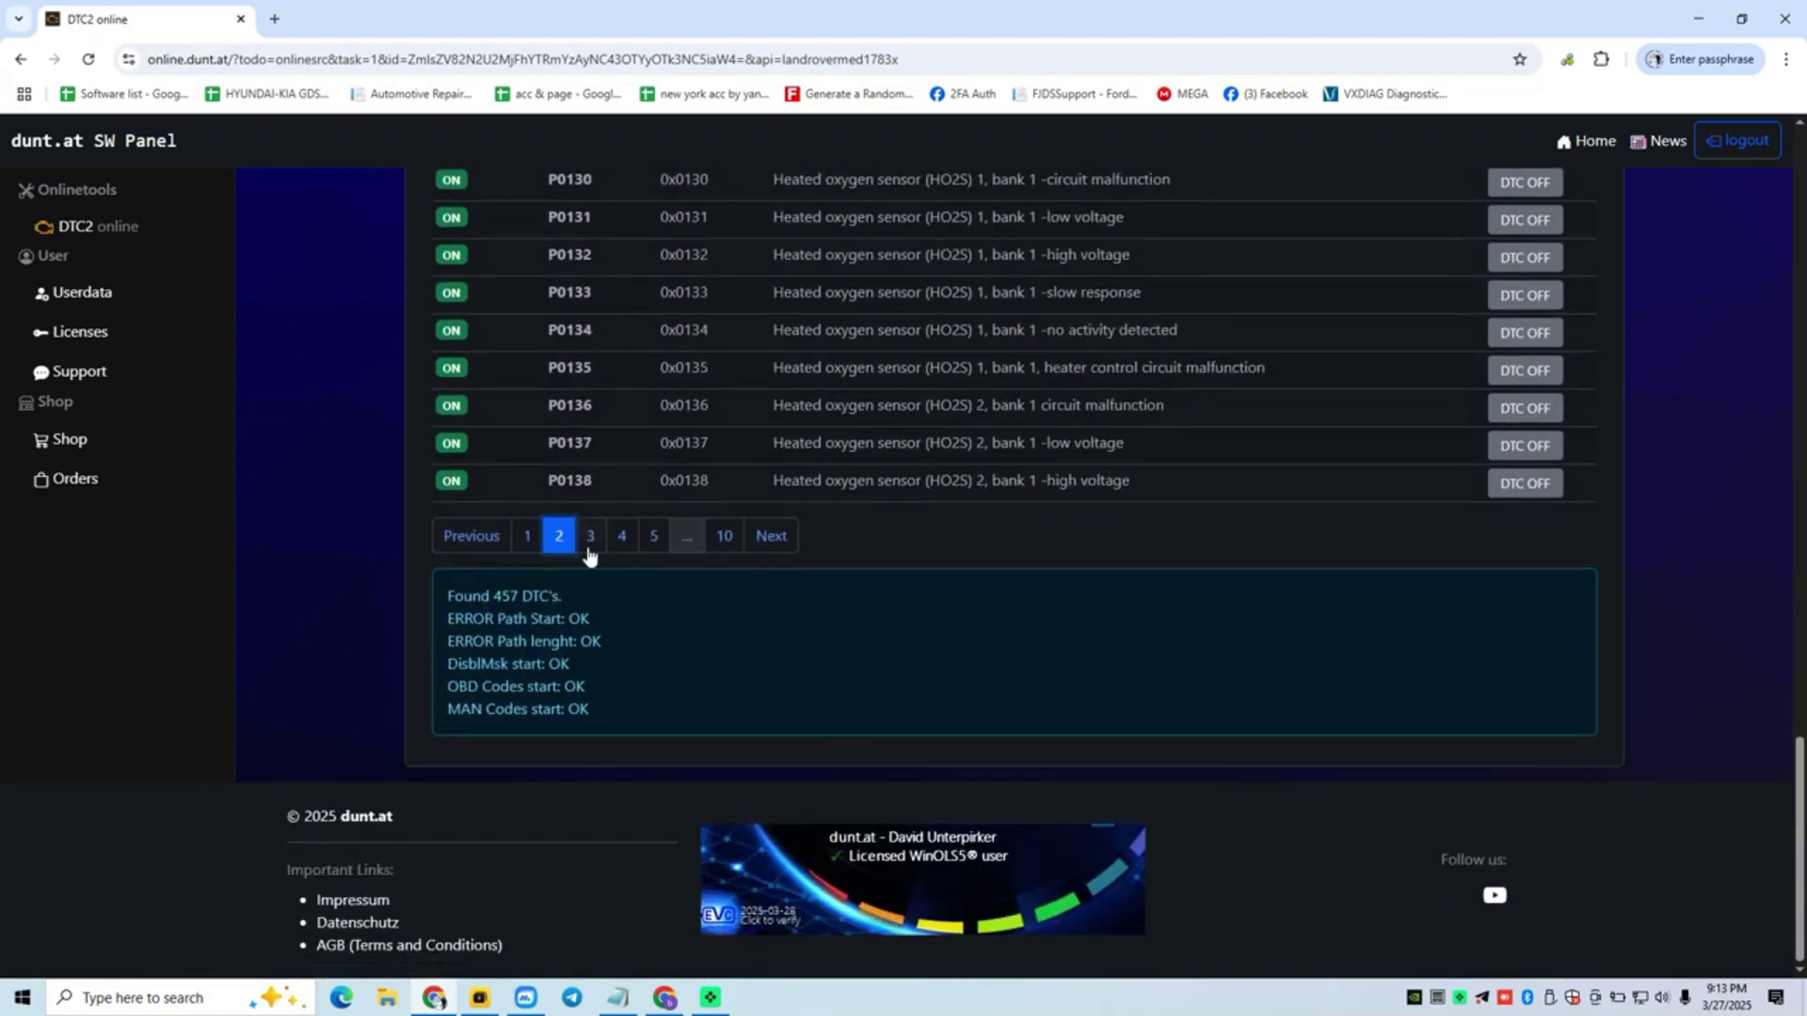
pyautogui.click(590, 551)
pyautogui.click(623, 544)
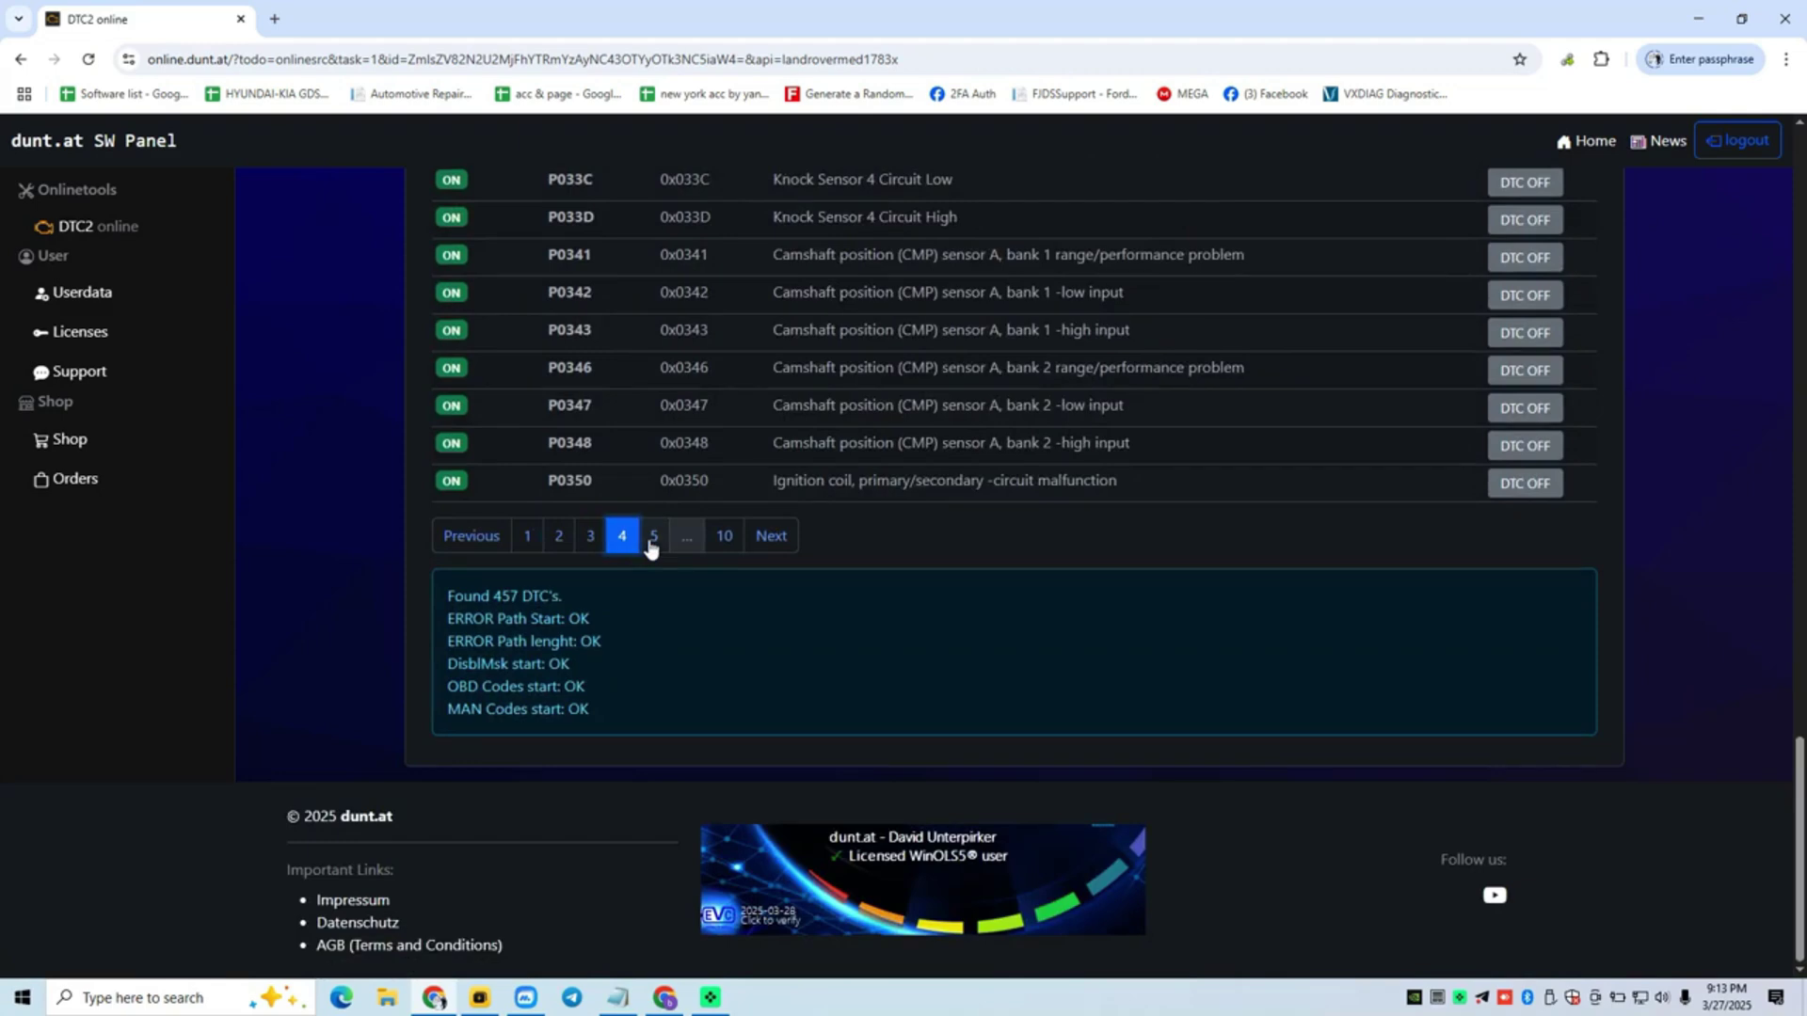
pyautogui.click(651, 541)
pyautogui.click(724, 536)
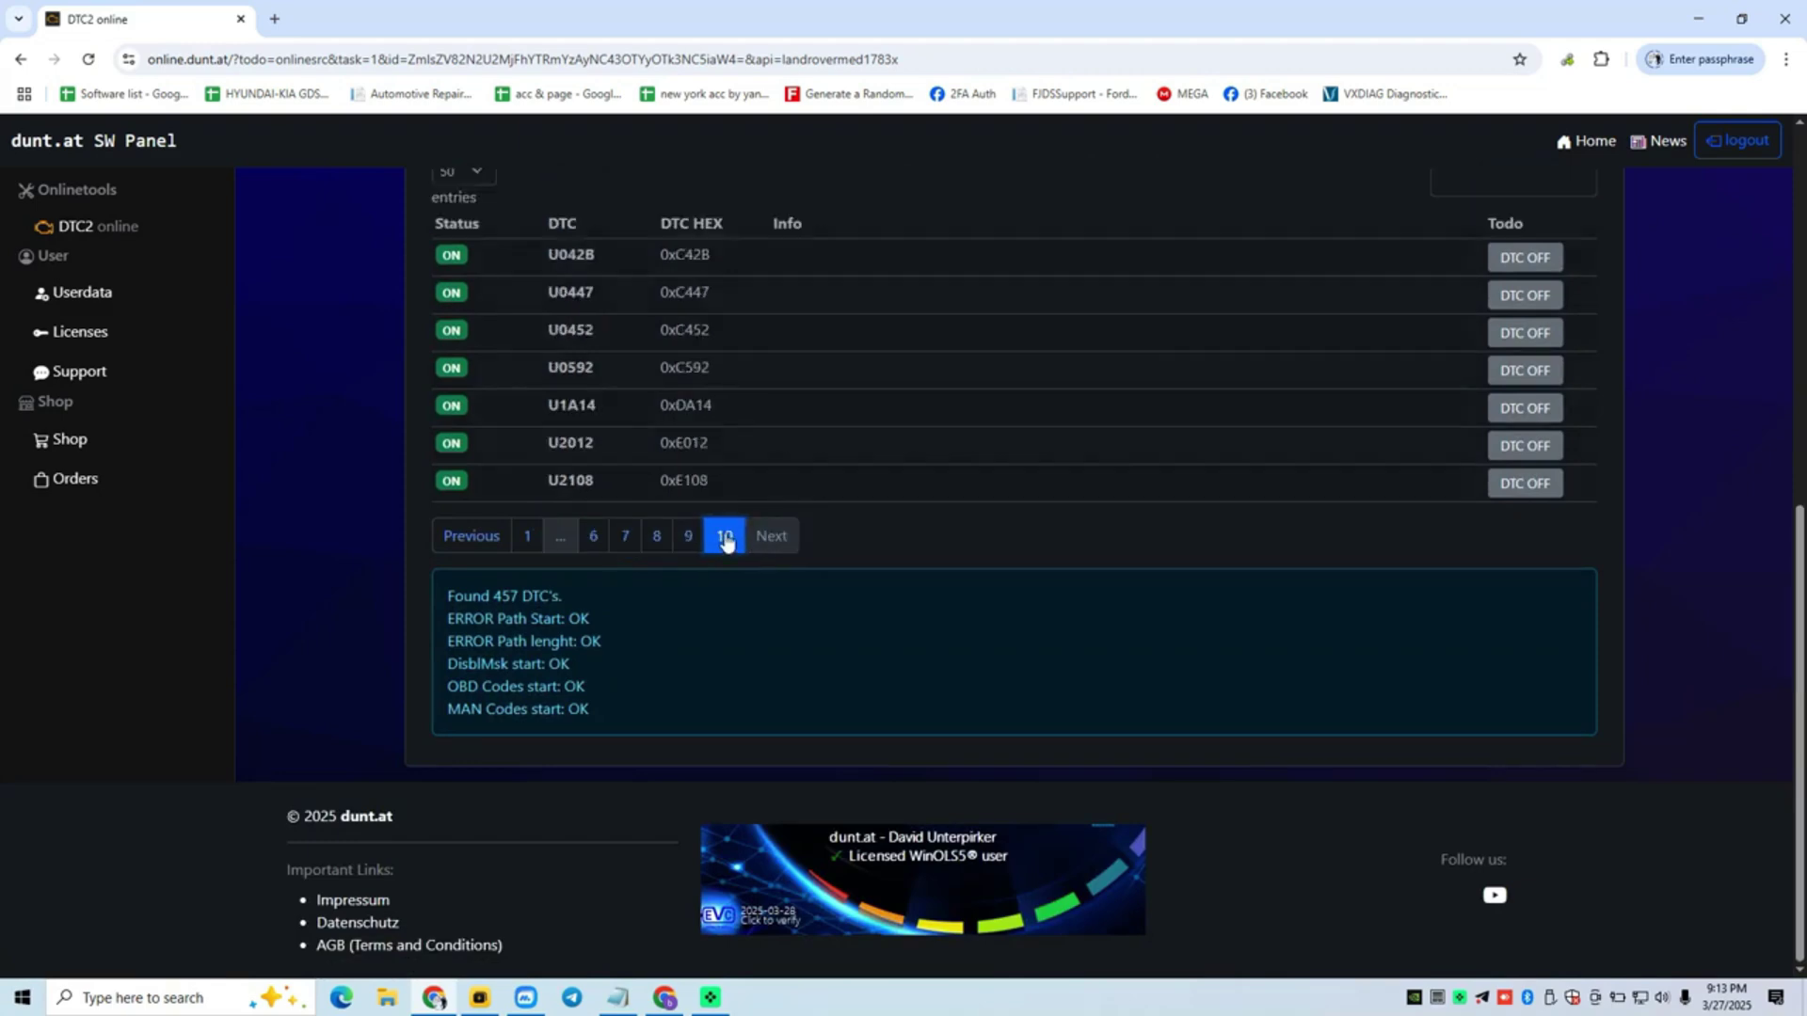
pyautogui.click(527, 537)
pyautogui.scroll(-12, 596, 555)
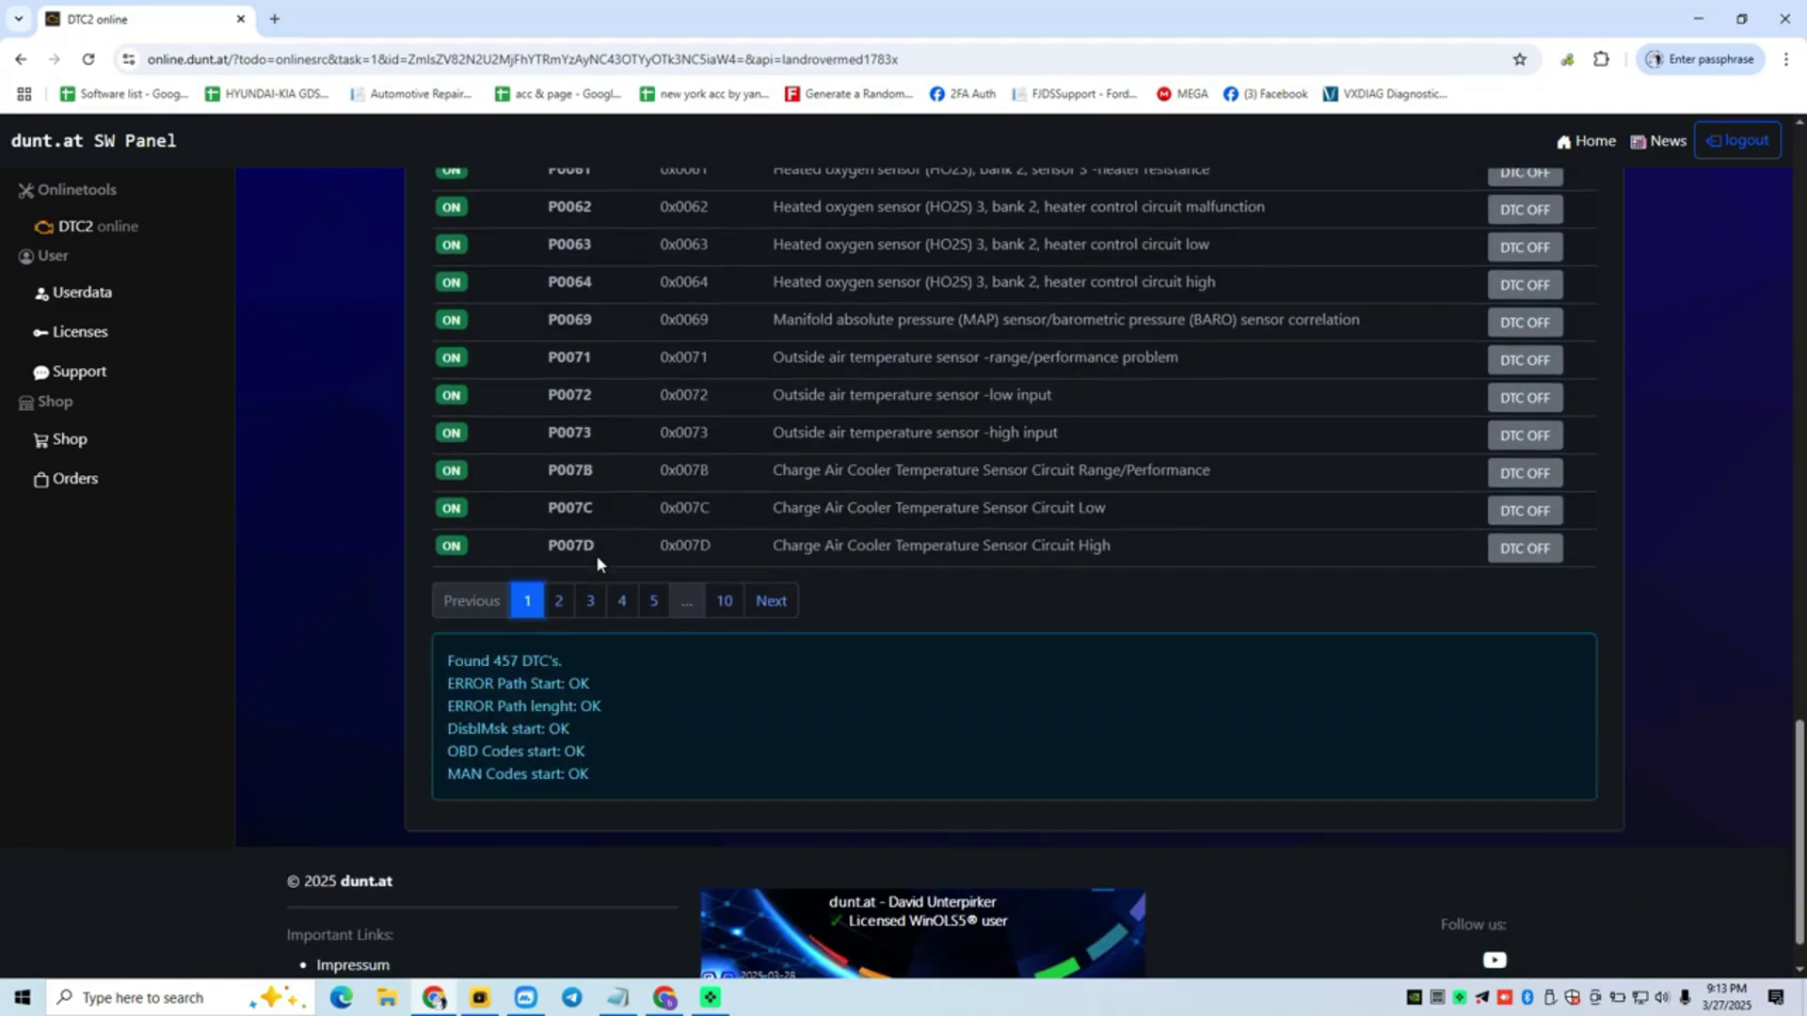
pyautogui.scroll(5, 595, 555)
pyautogui.scroll(8, 596, 561)
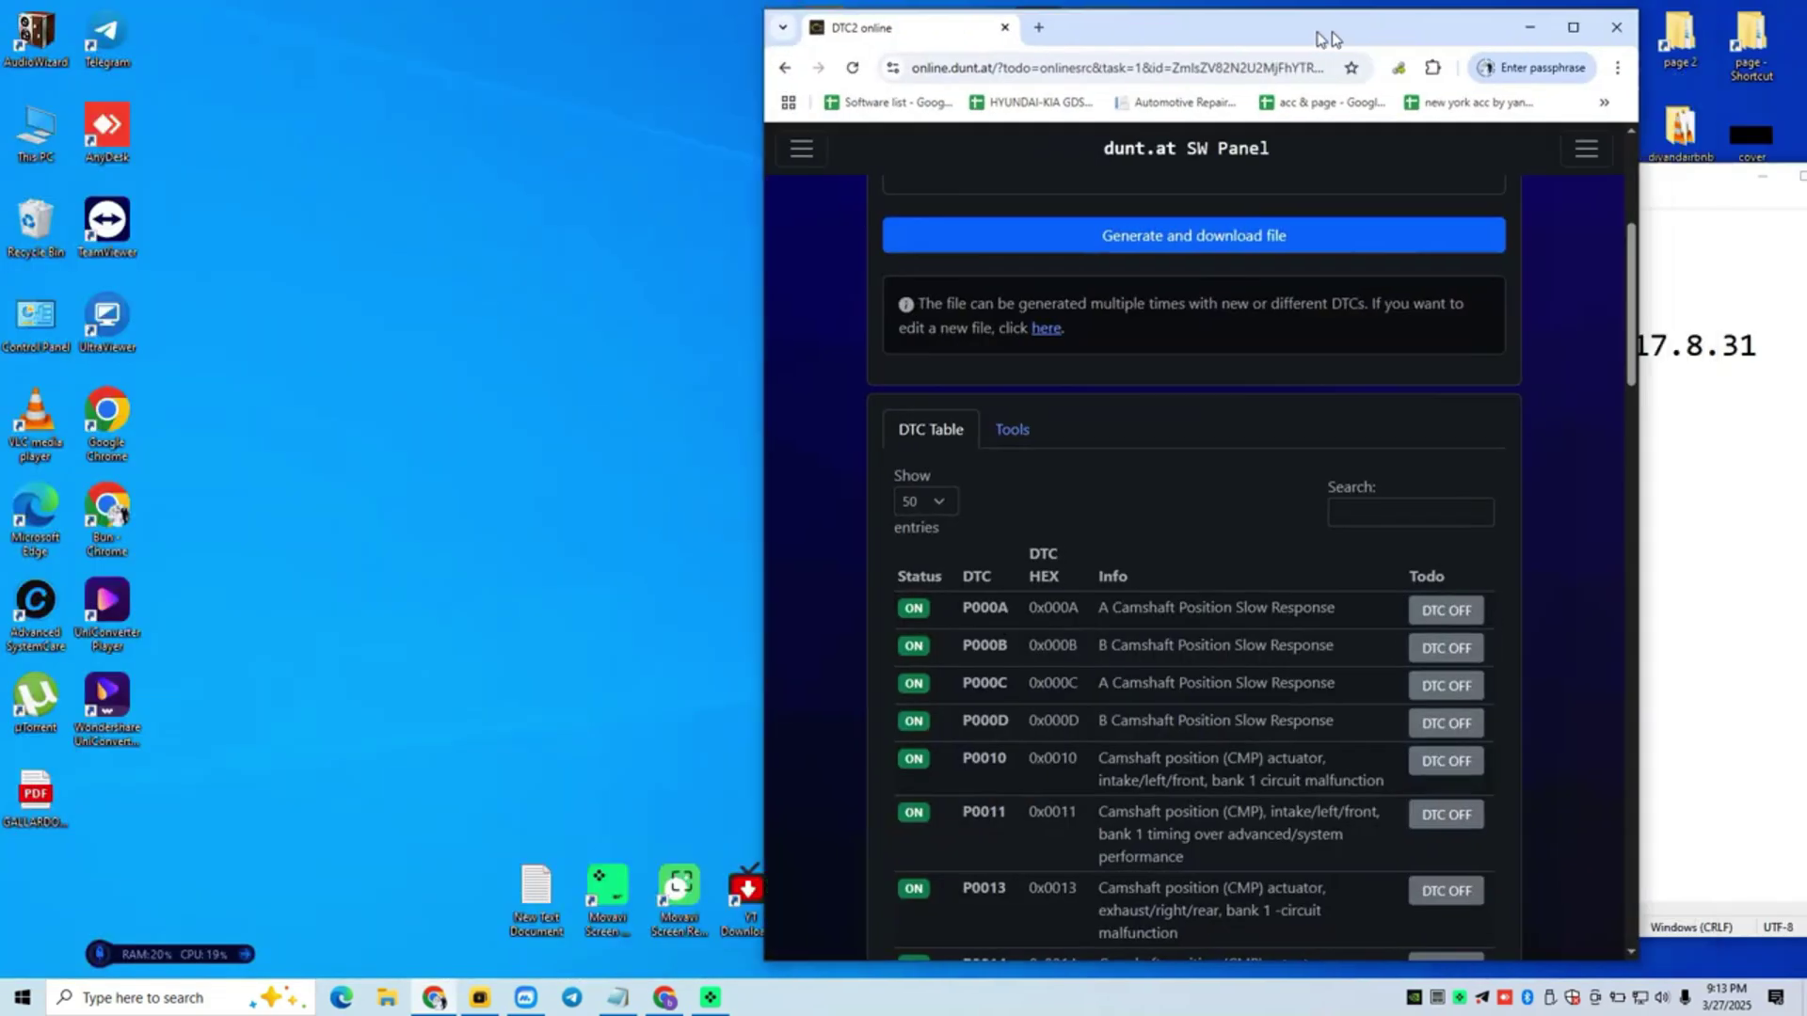
# Place the browser beside Notepad and add the lines "off P000A" and "off P000B" below the ECU name in the note
pyautogui.moveTo(1516, 19); pyautogui.dragTo(972, 71)
pyautogui.click(1343, 448)
pyautogui.click(1763, 361)
pyautogui.press('Return')
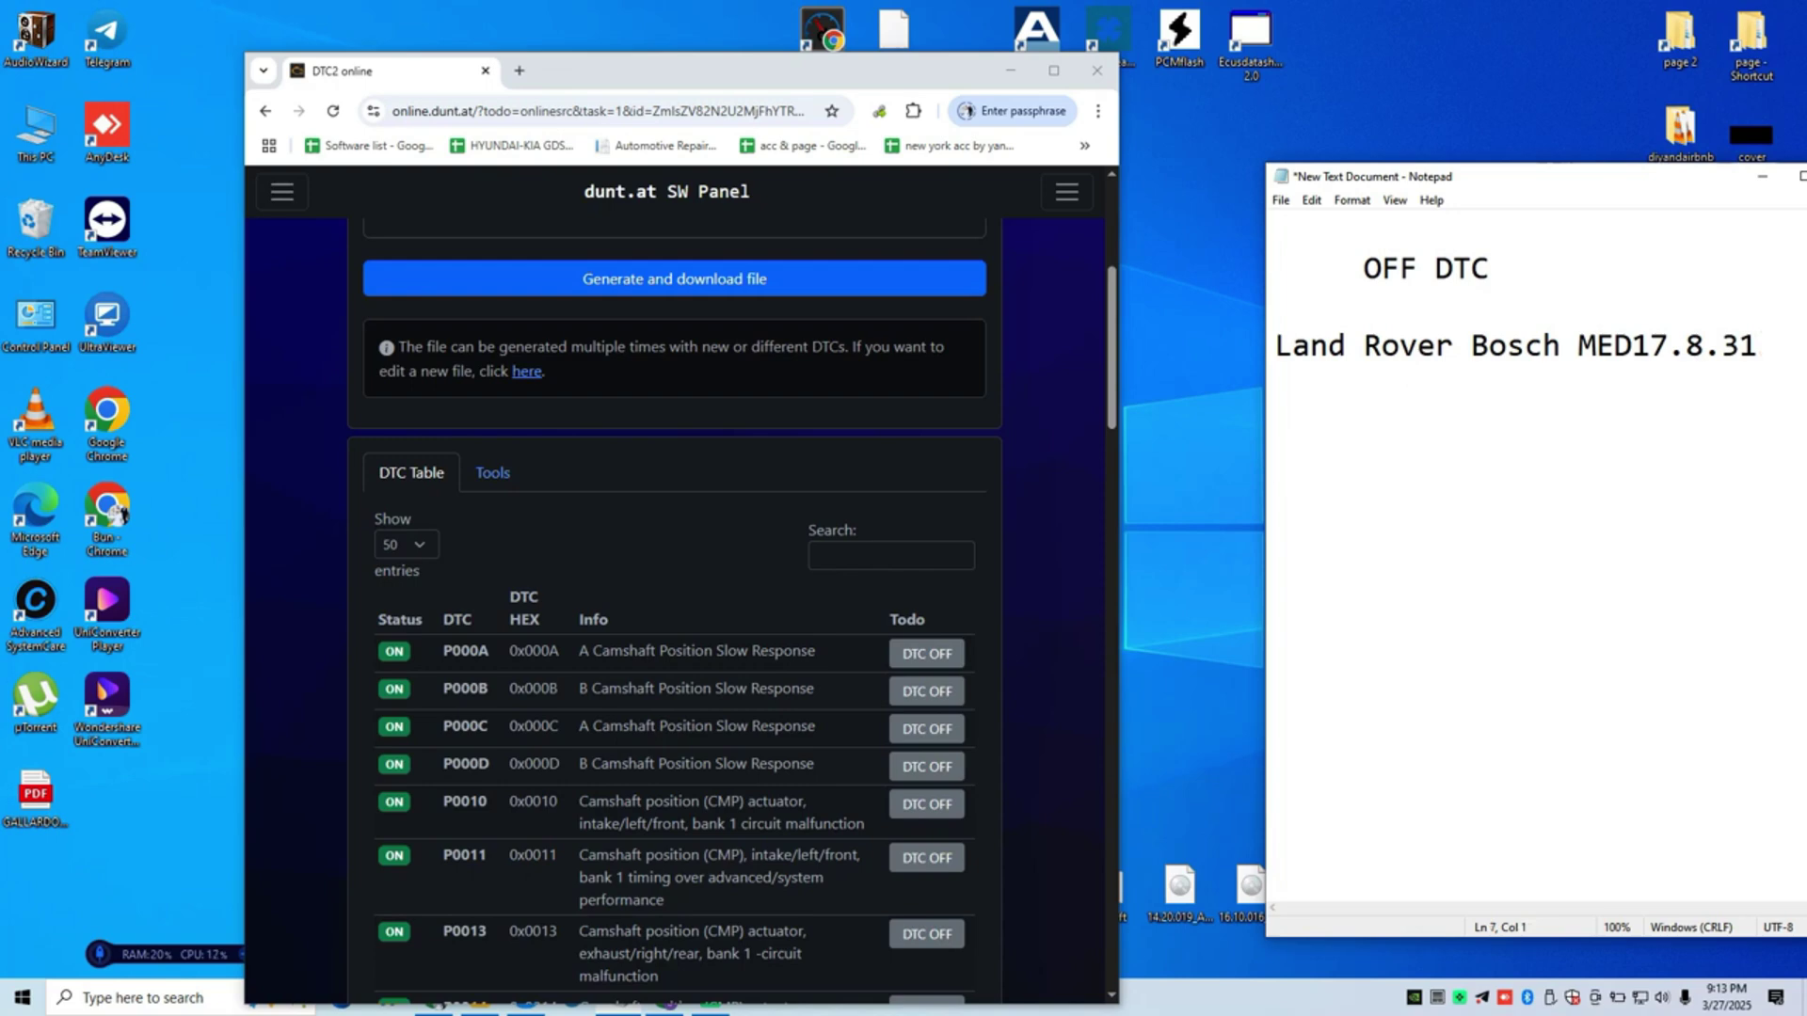
pyautogui.write('off P00')
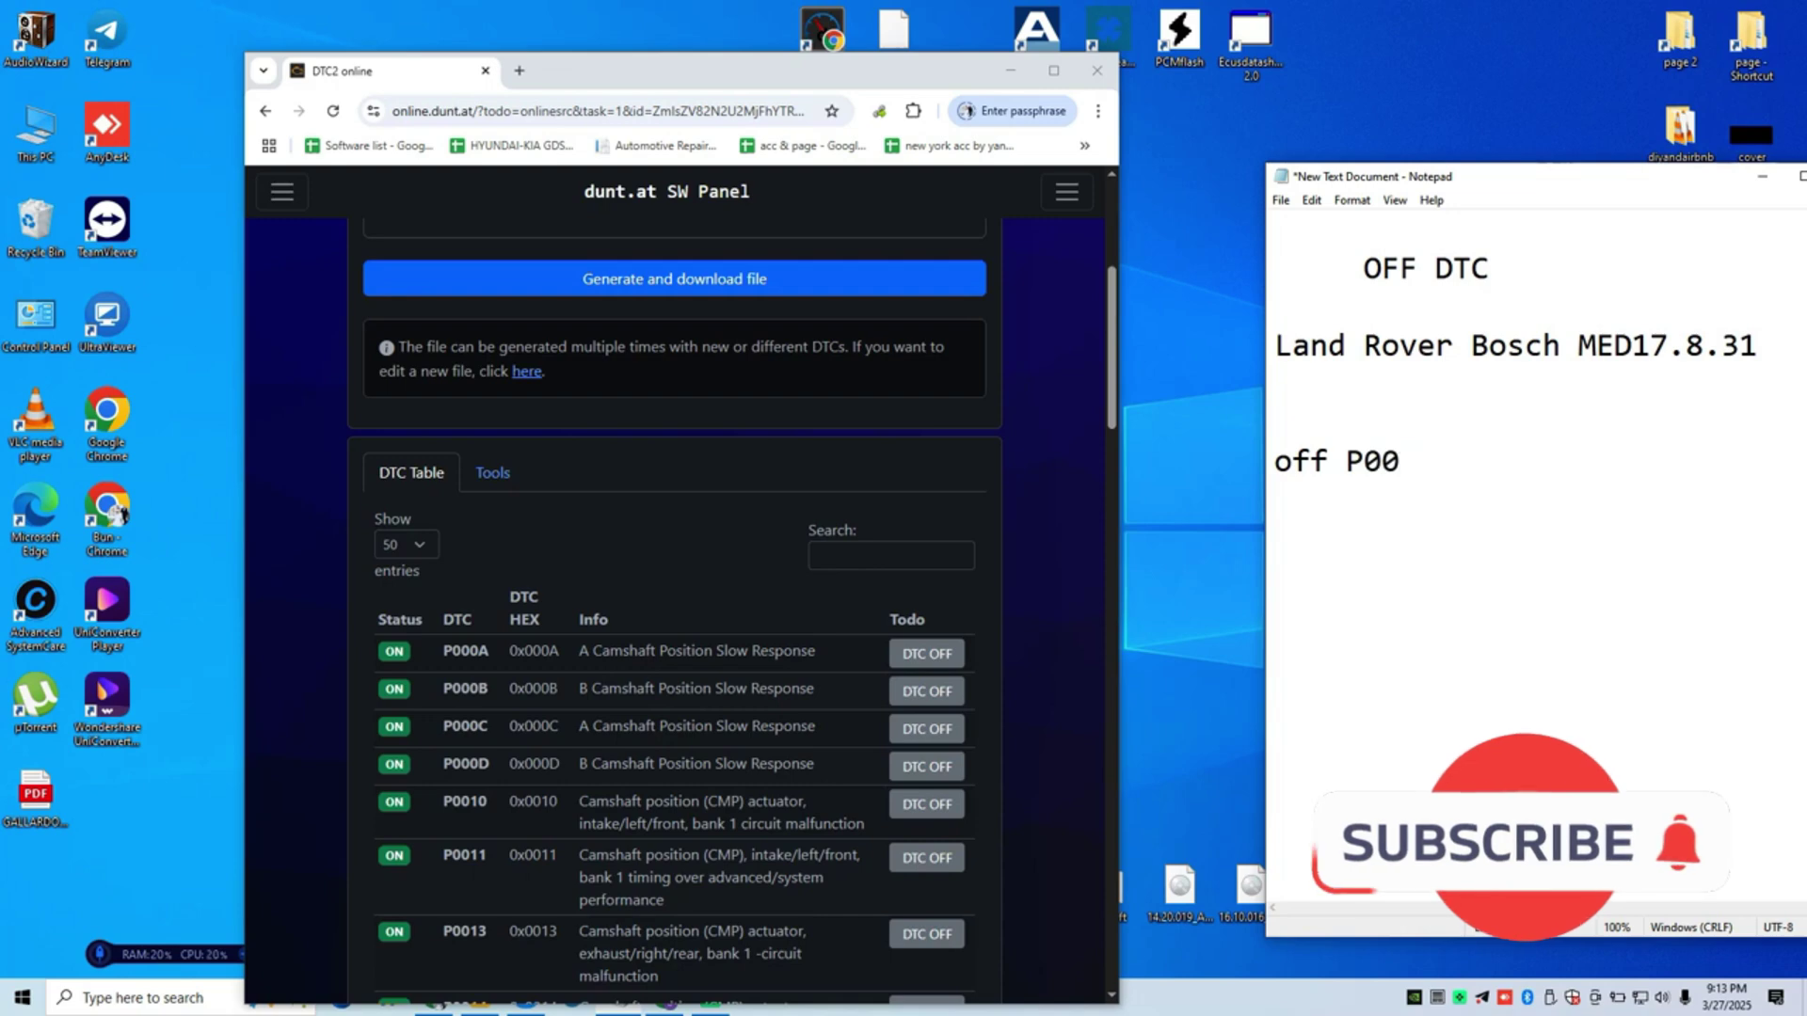
pyautogui.write('0')
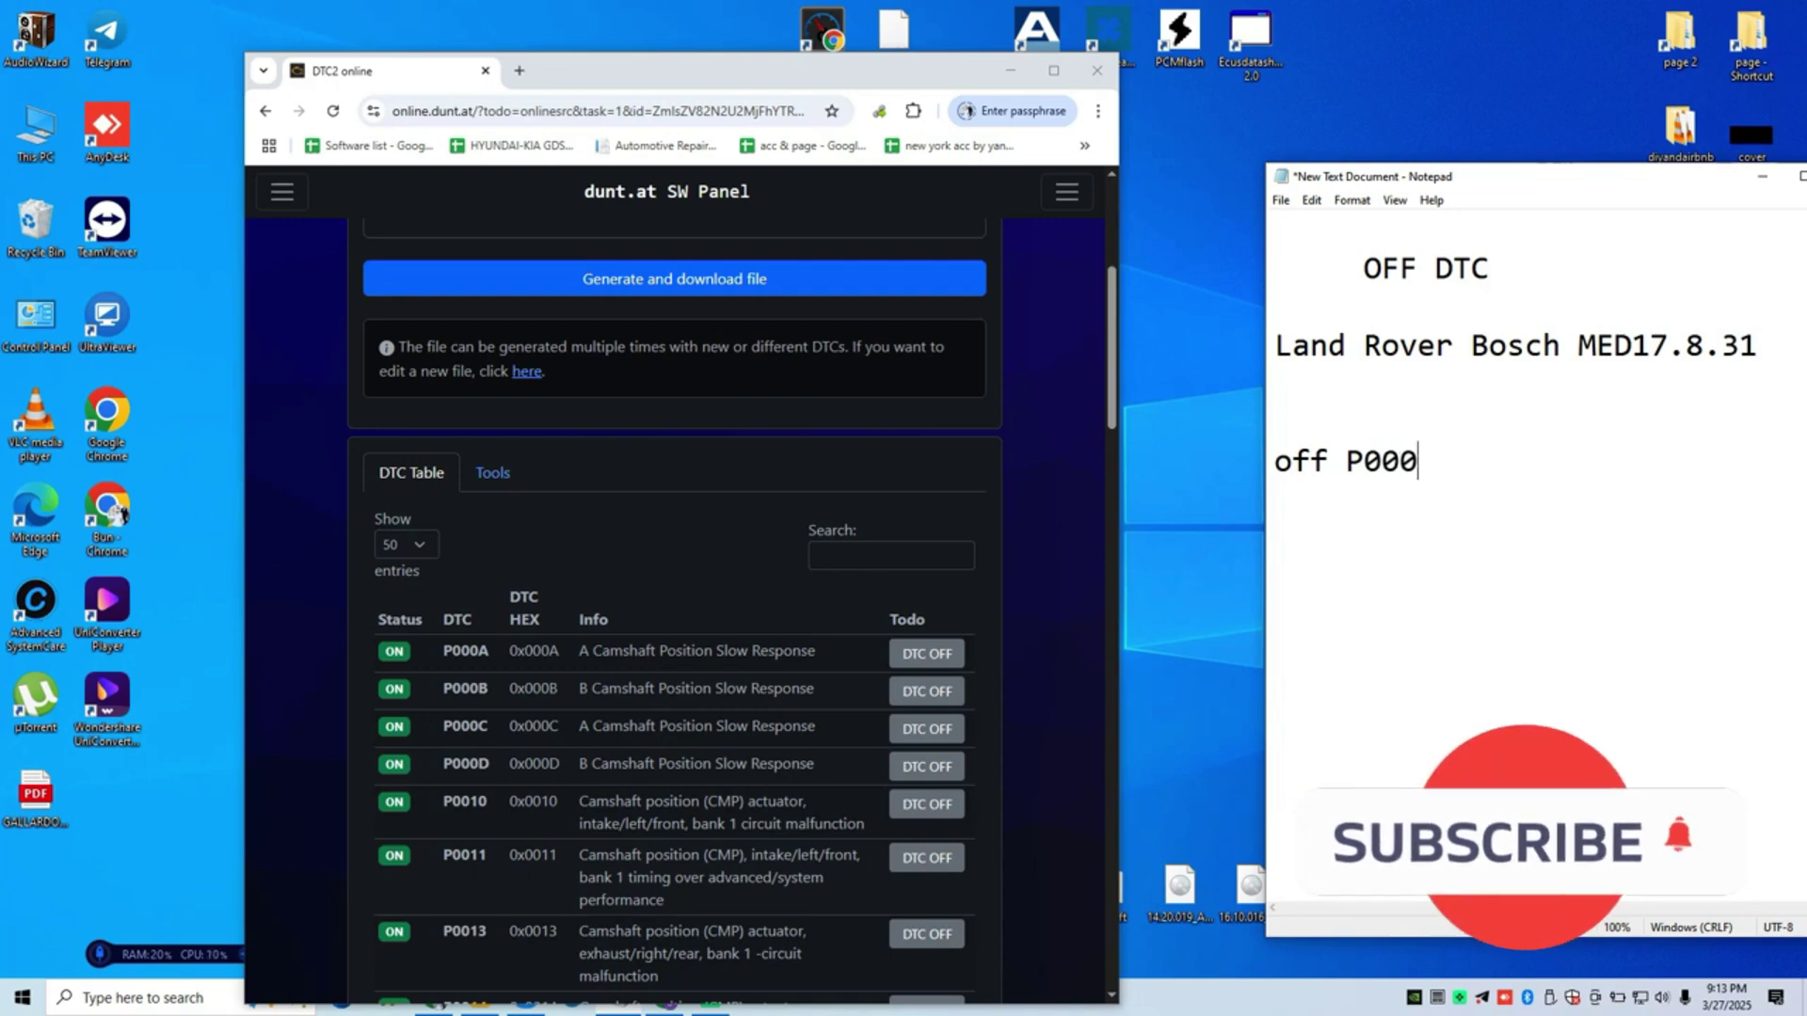
pyautogui.write('A')
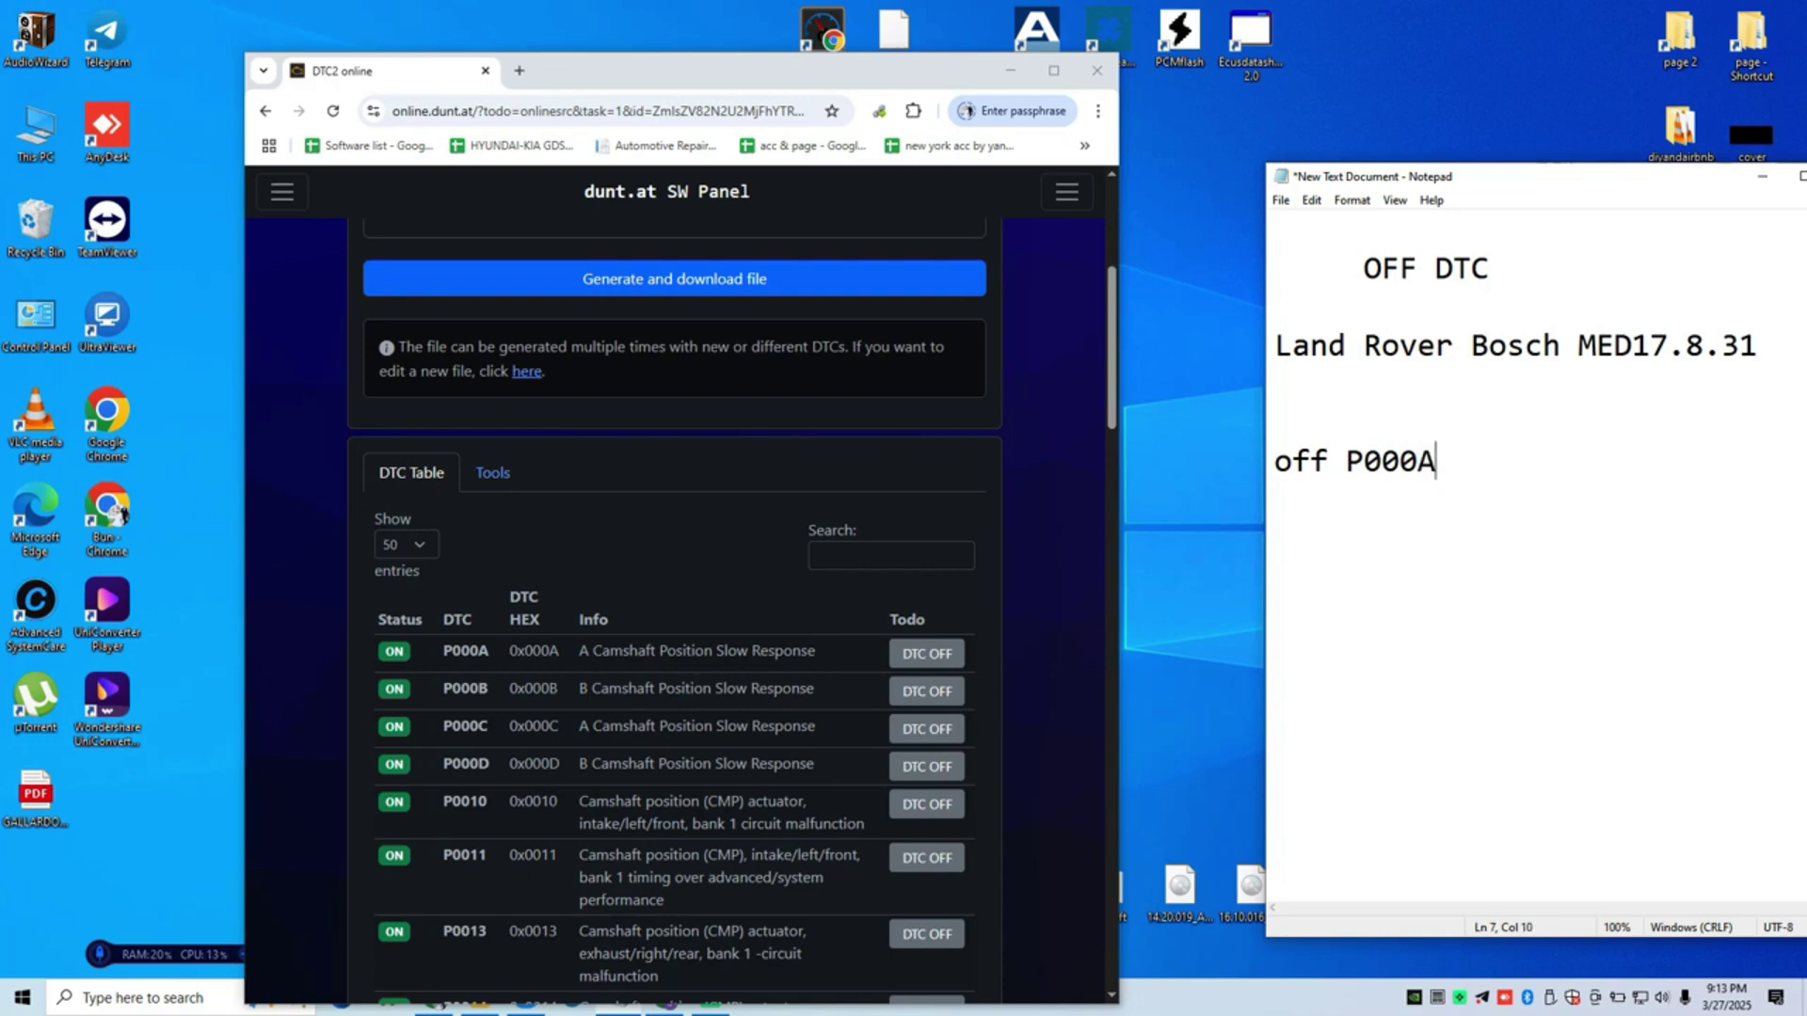
pyautogui.press('Return')
pyautogui.write('off')
pyautogui.write('P000B')
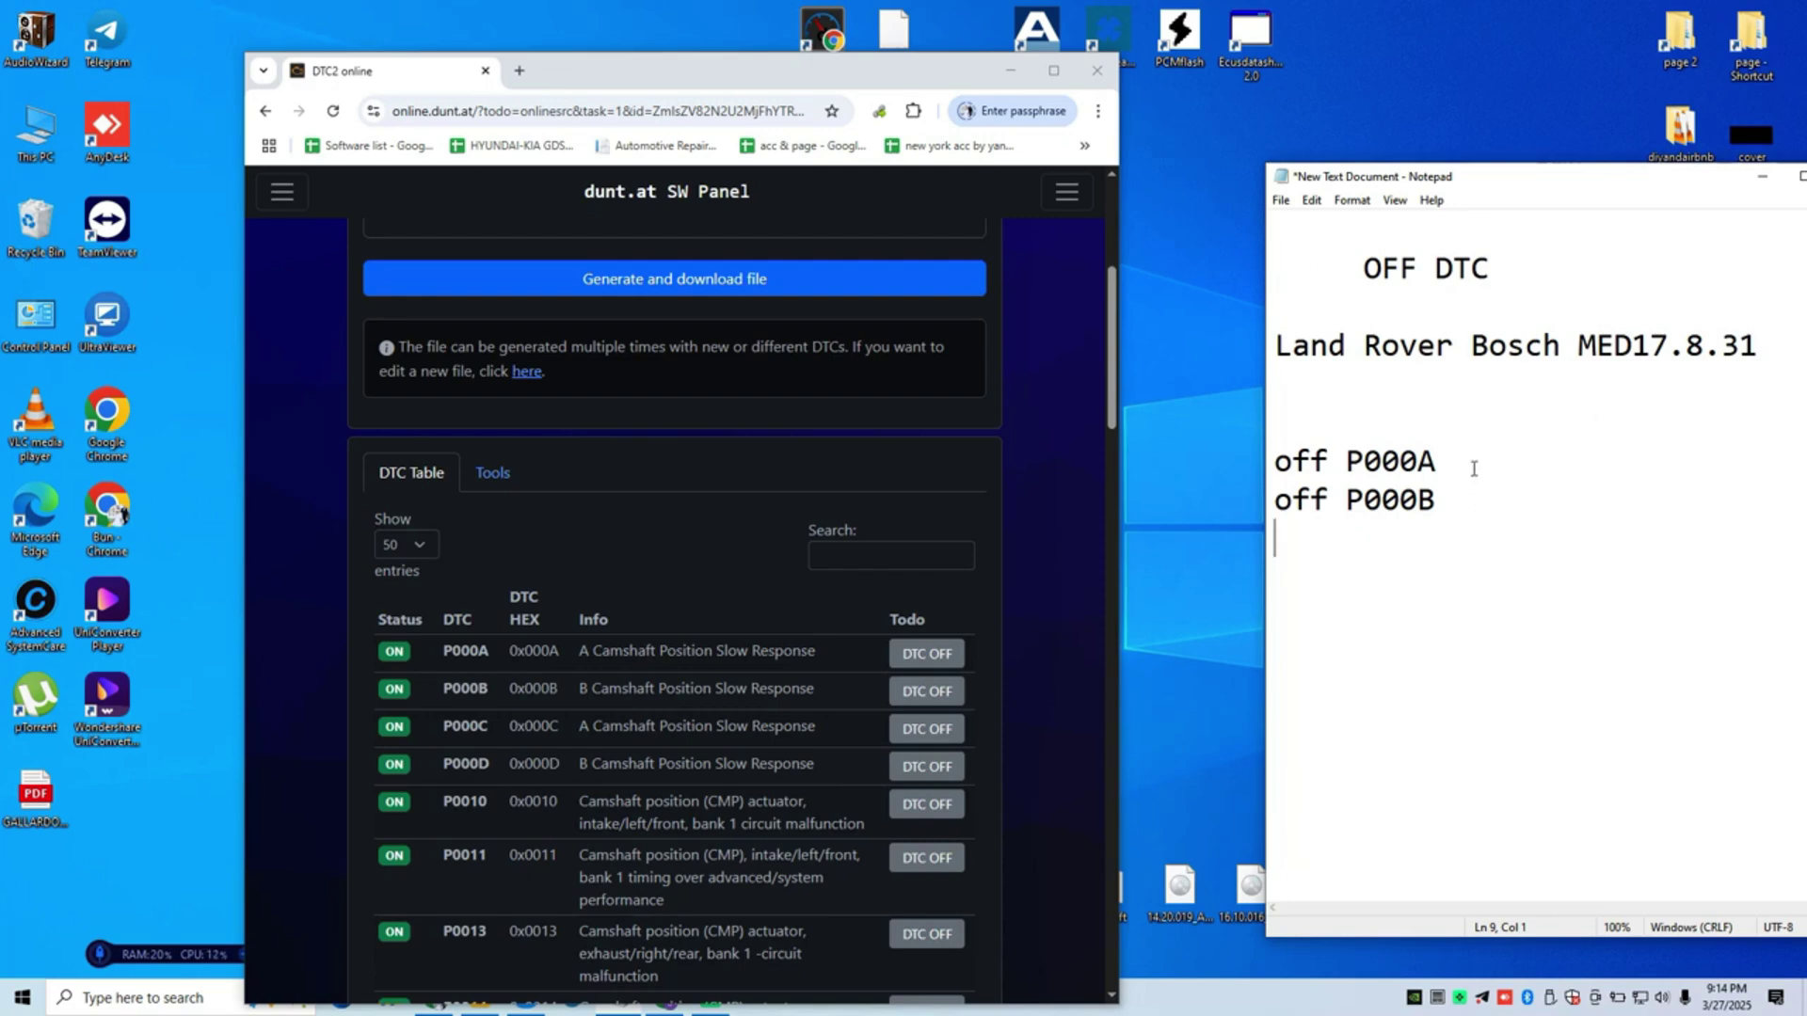
# Match the first noted code with the DTC table and add P000A to the DTCs to switch off
pyautogui.moveTo(1472, 468); pyautogui.dragTo(1266, 463)
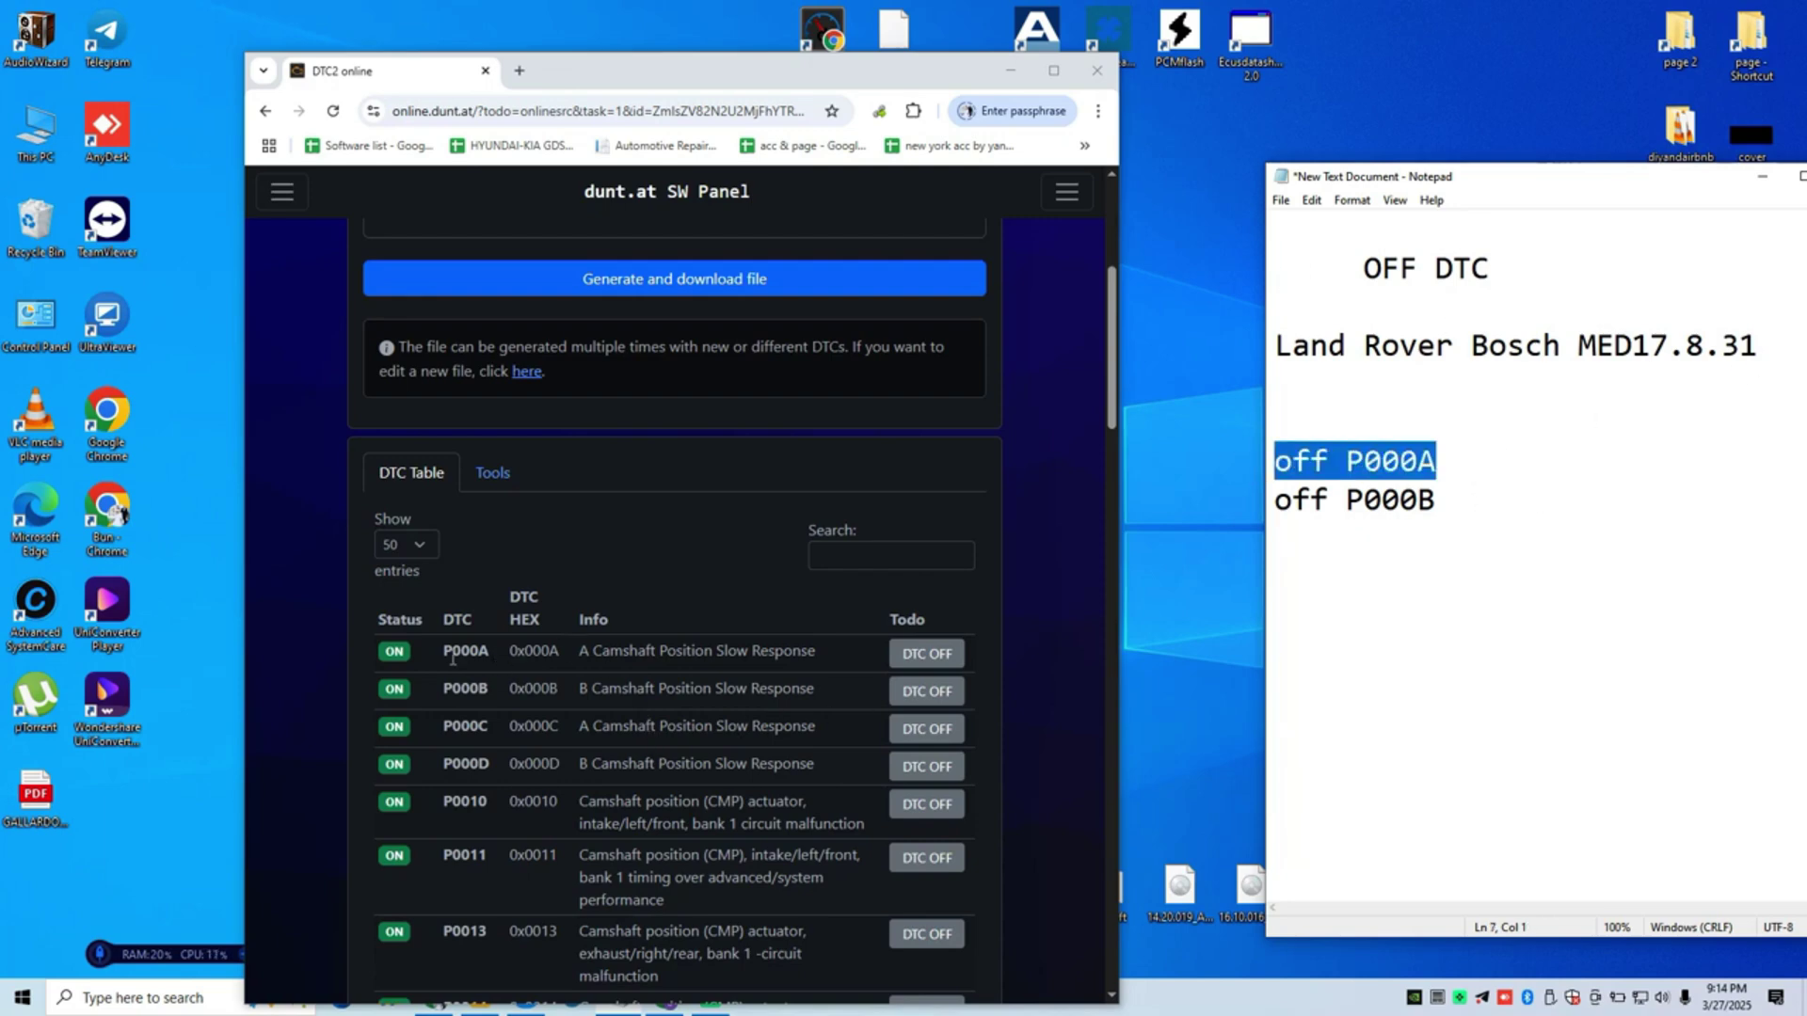
pyautogui.moveTo(490, 652)
pyautogui.mouseDown()
pyautogui.moveTo(443, 652)
pyautogui.moveTo(470, 653)
pyautogui.mouseUp()
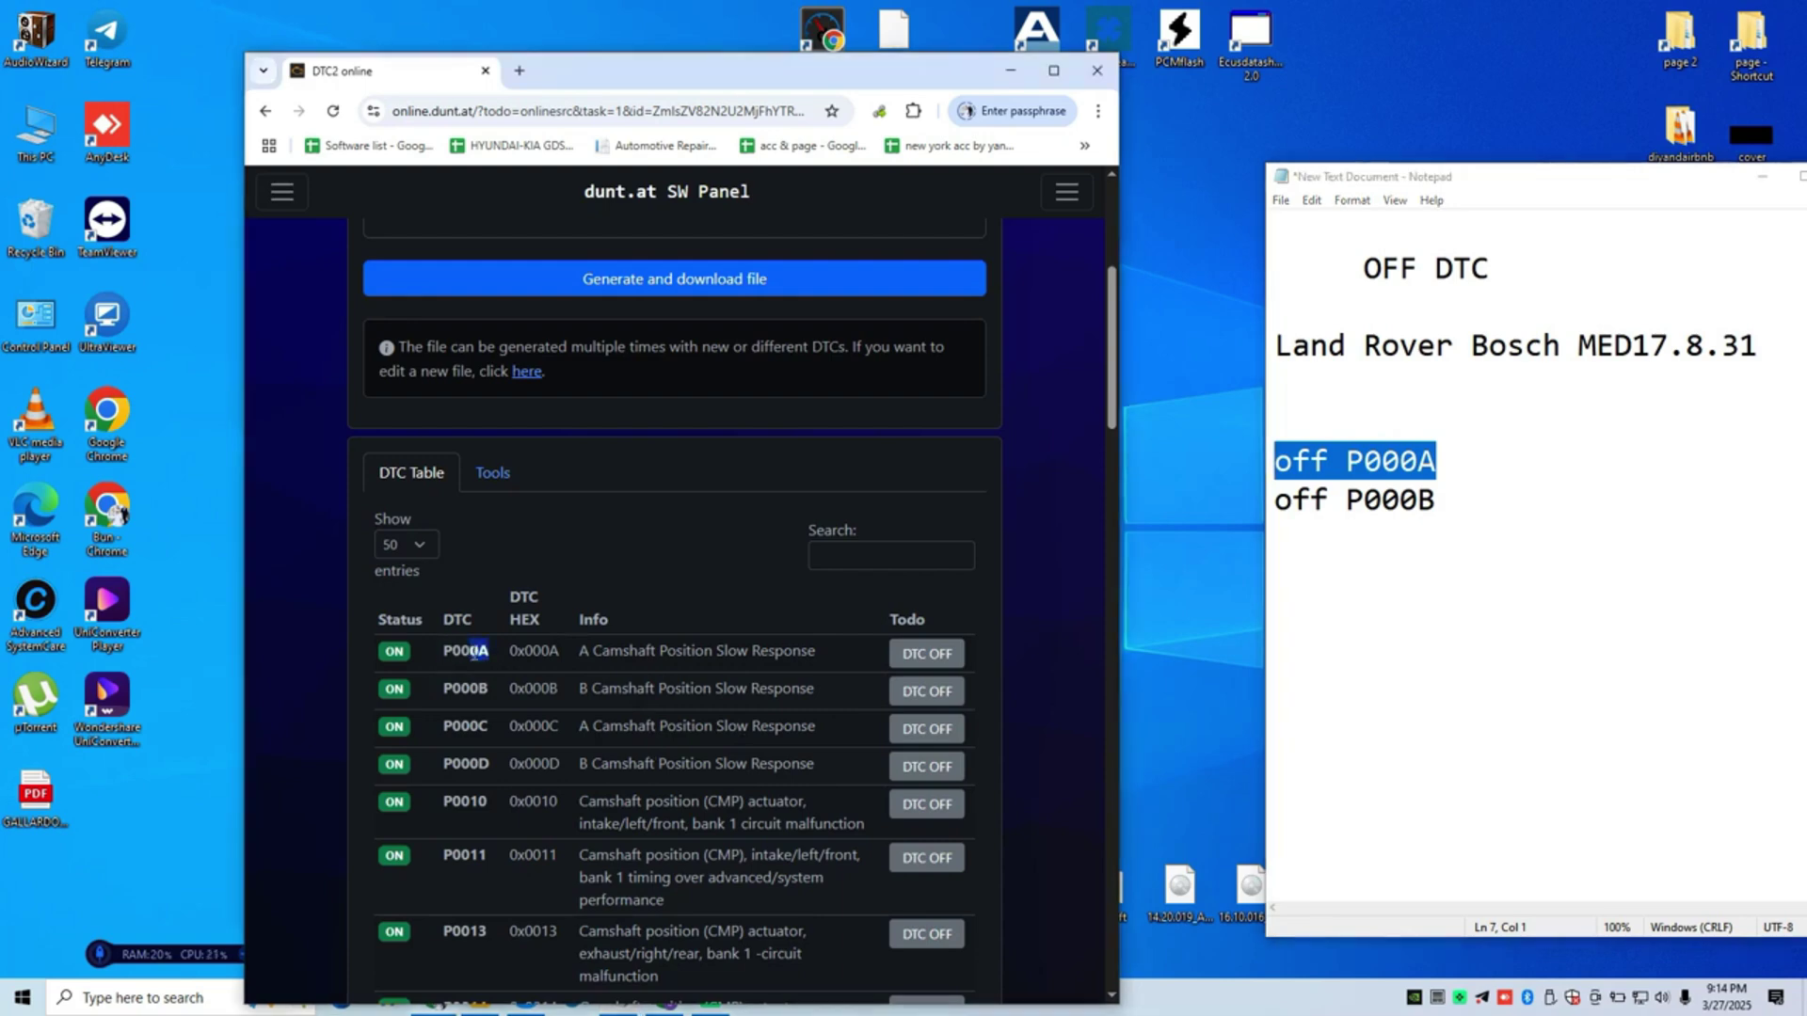
pyautogui.click(925, 654)
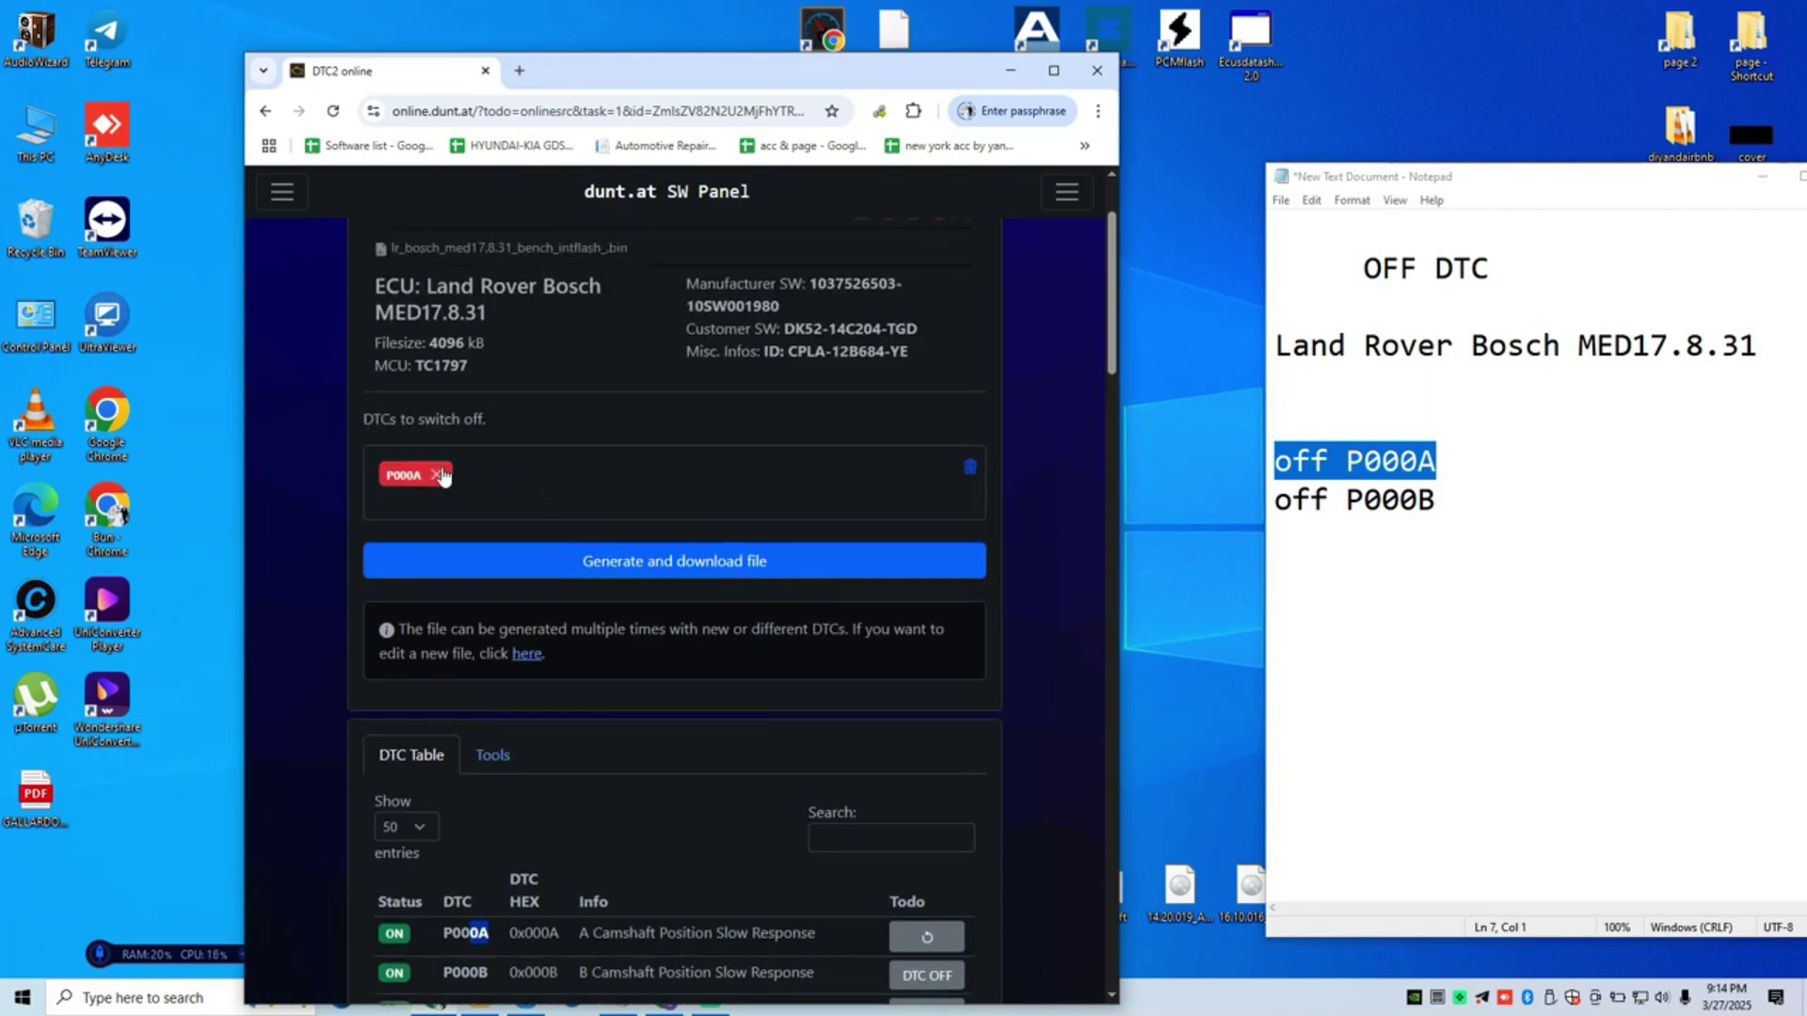
# Match the second noted code with the DTC table and add P000B to the DTCs to switch off
pyautogui.scroll(-4, 742, 670)
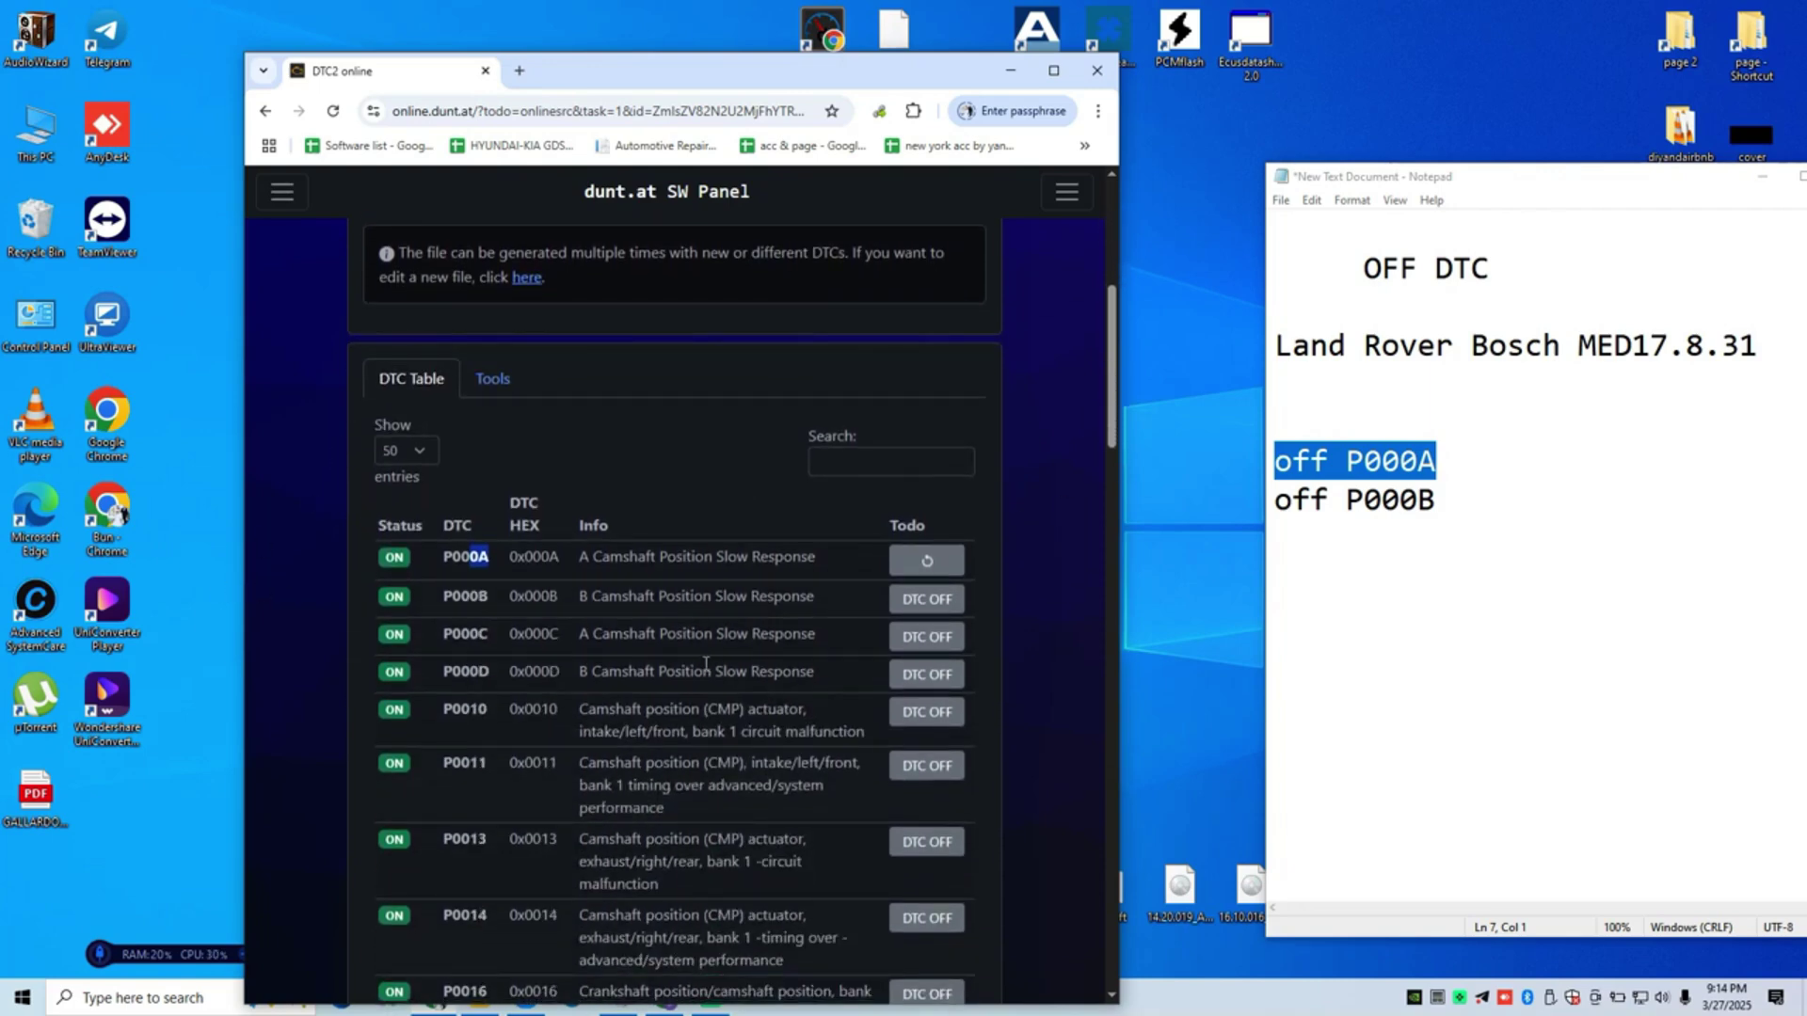
pyautogui.moveTo(1439, 508); pyautogui.dragTo(1282, 502)
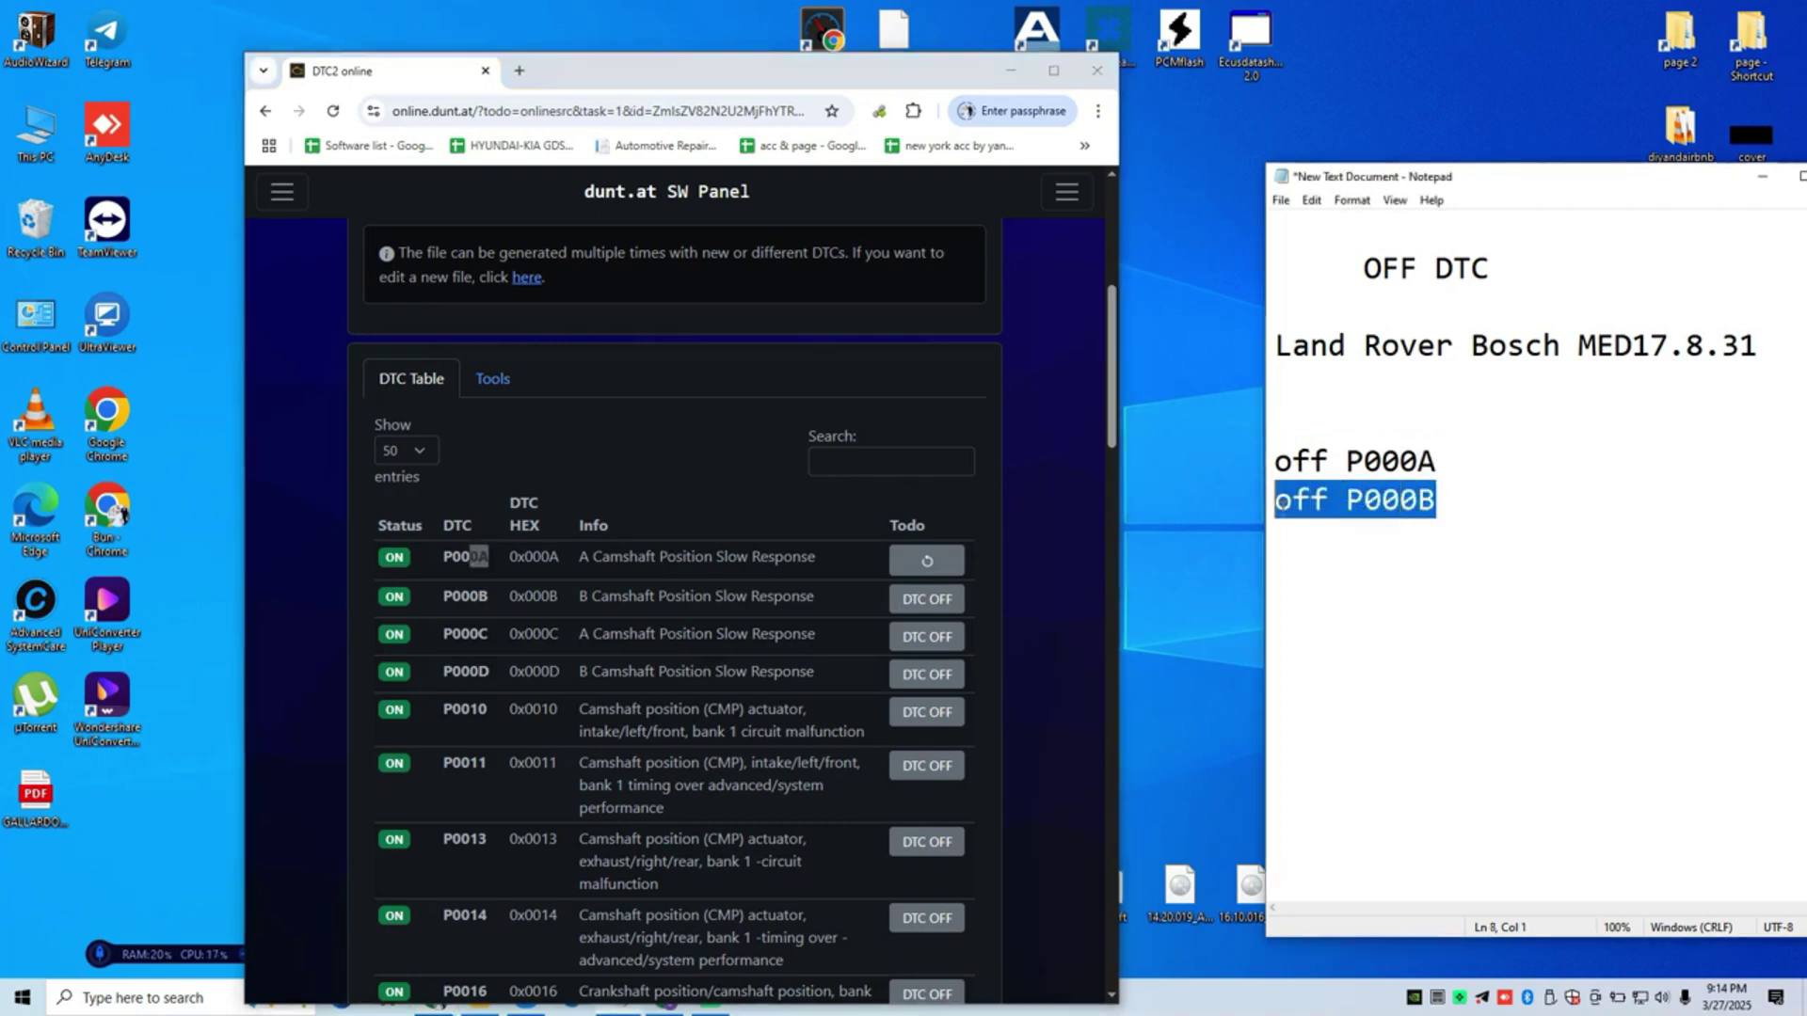
pyautogui.doubleClick(485, 595)
pyautogui.click(978, 603)
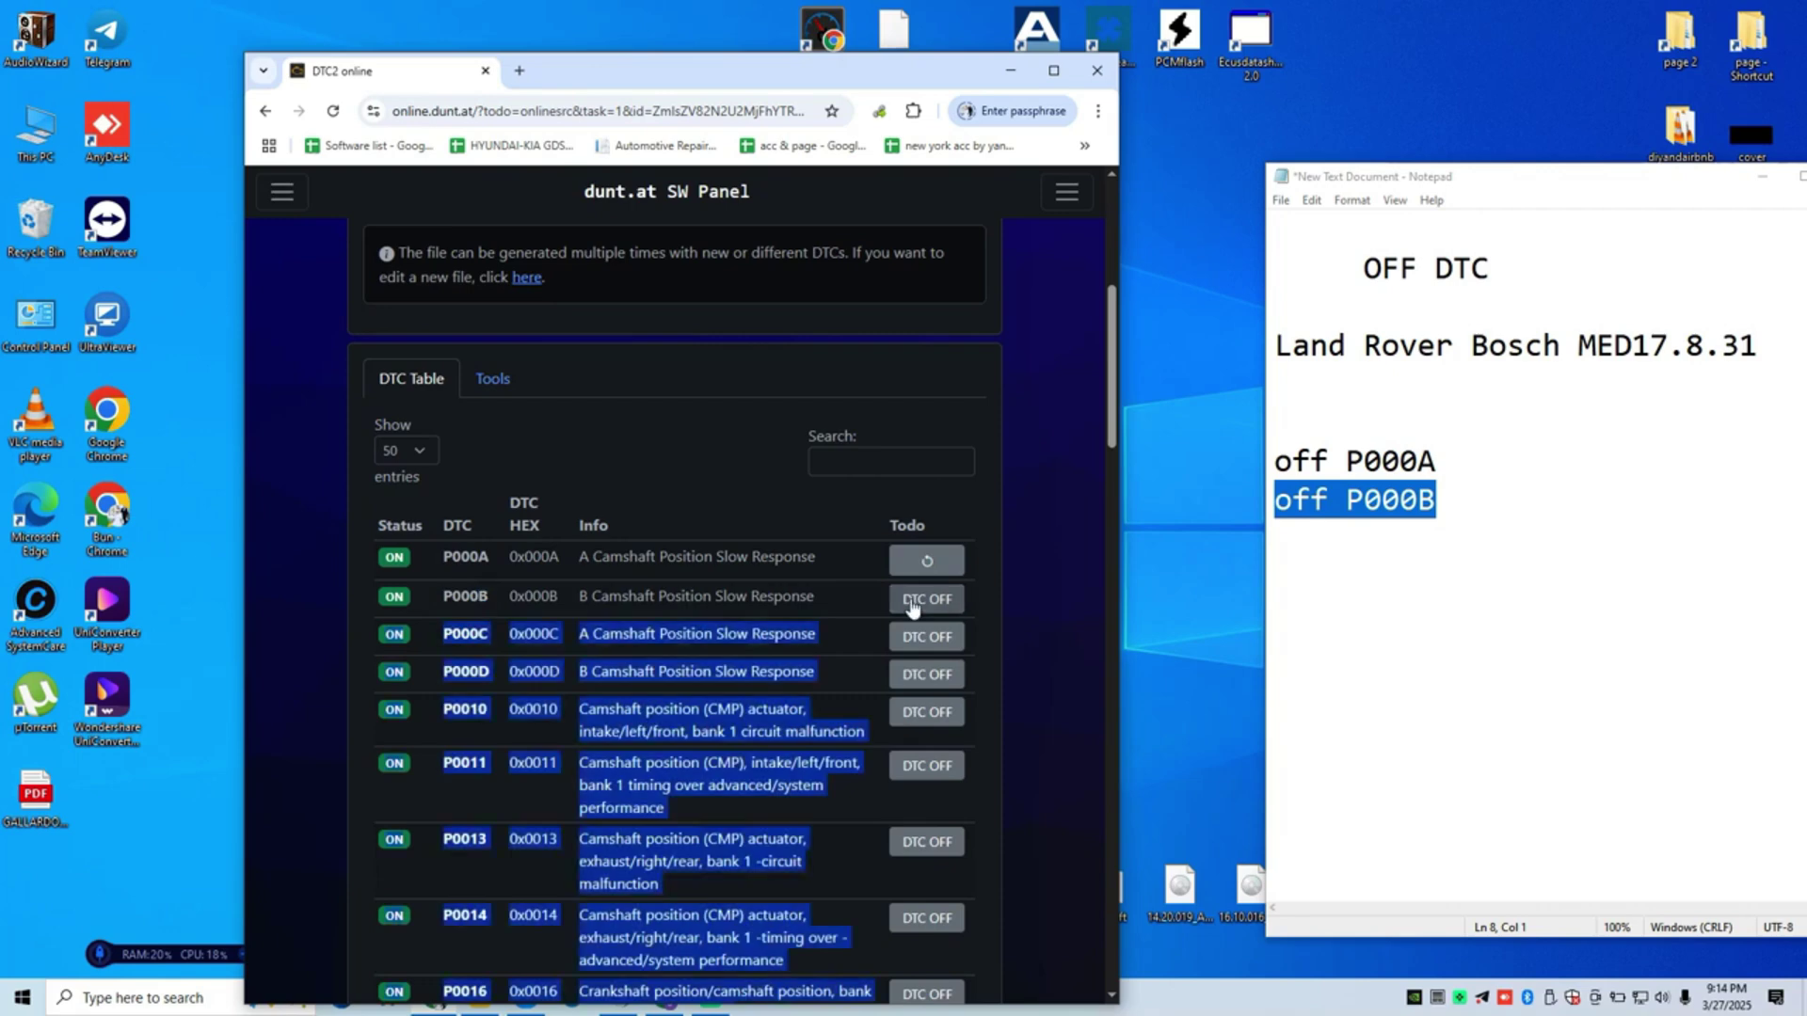
pyautogui.click(917, 601)
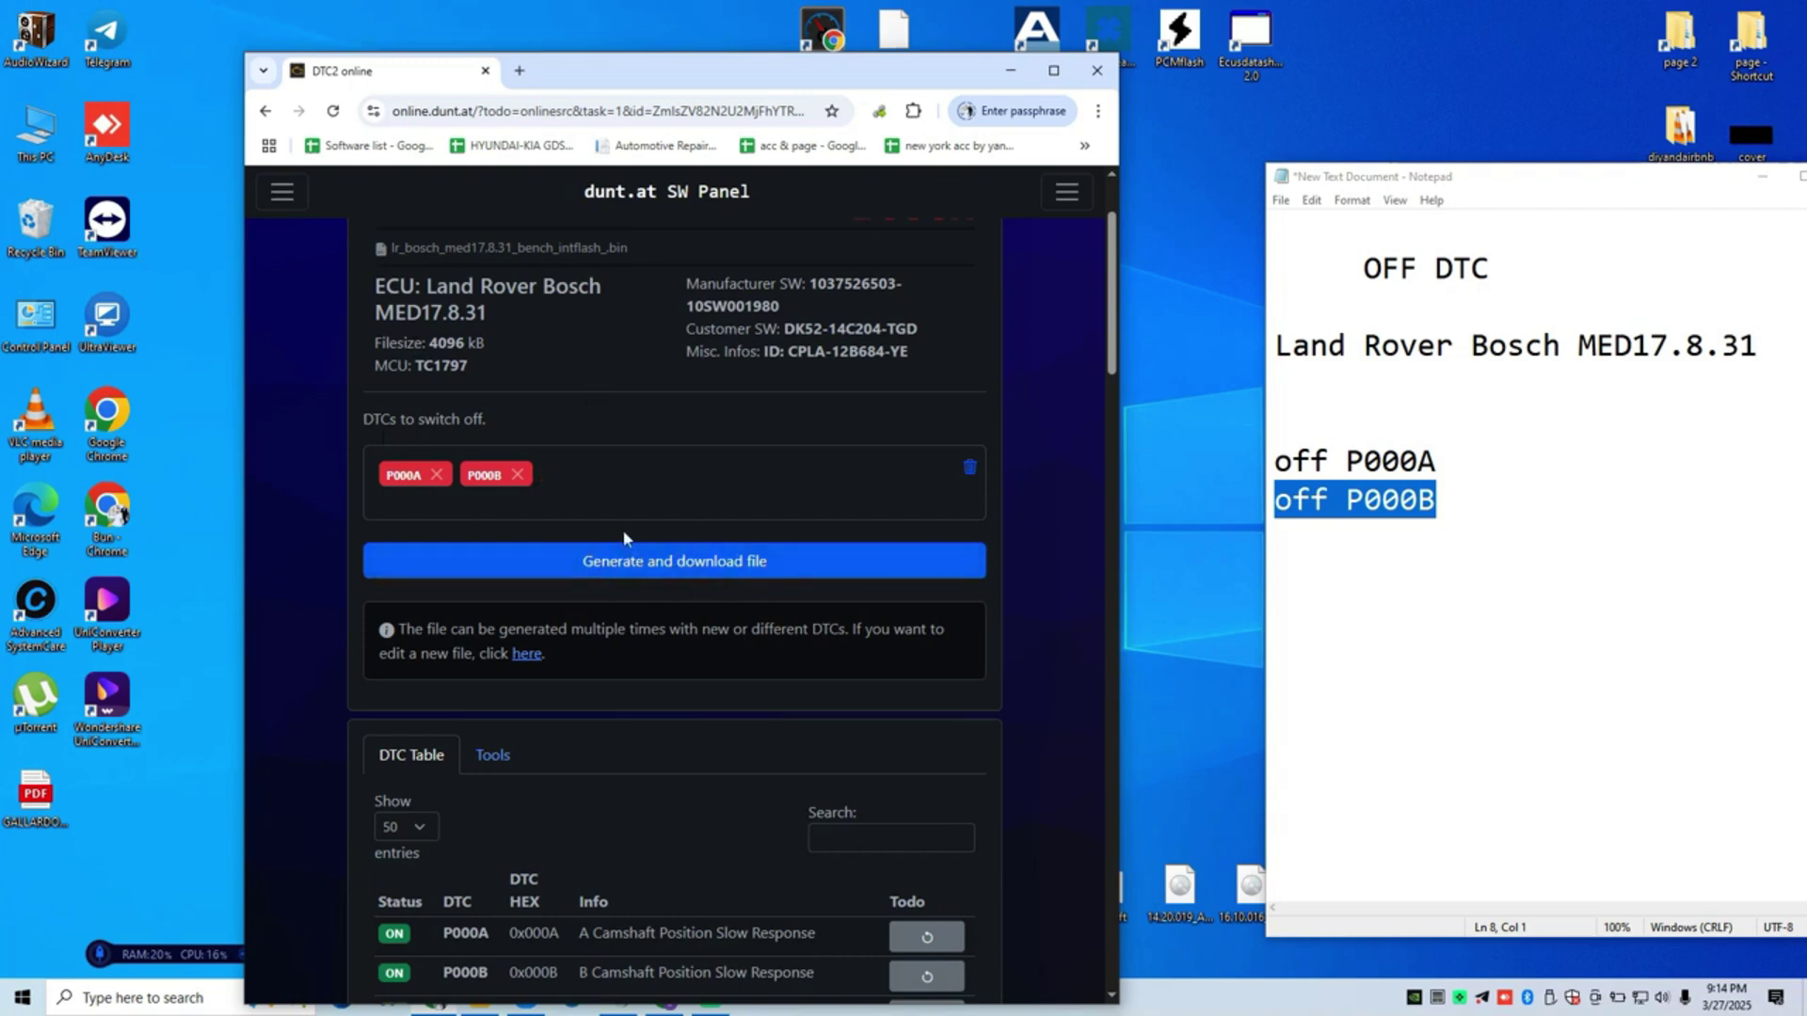
# Generate and download the file with P000A and P000B switched off, and show the recent downloads
pyautogui.click(713, 571)
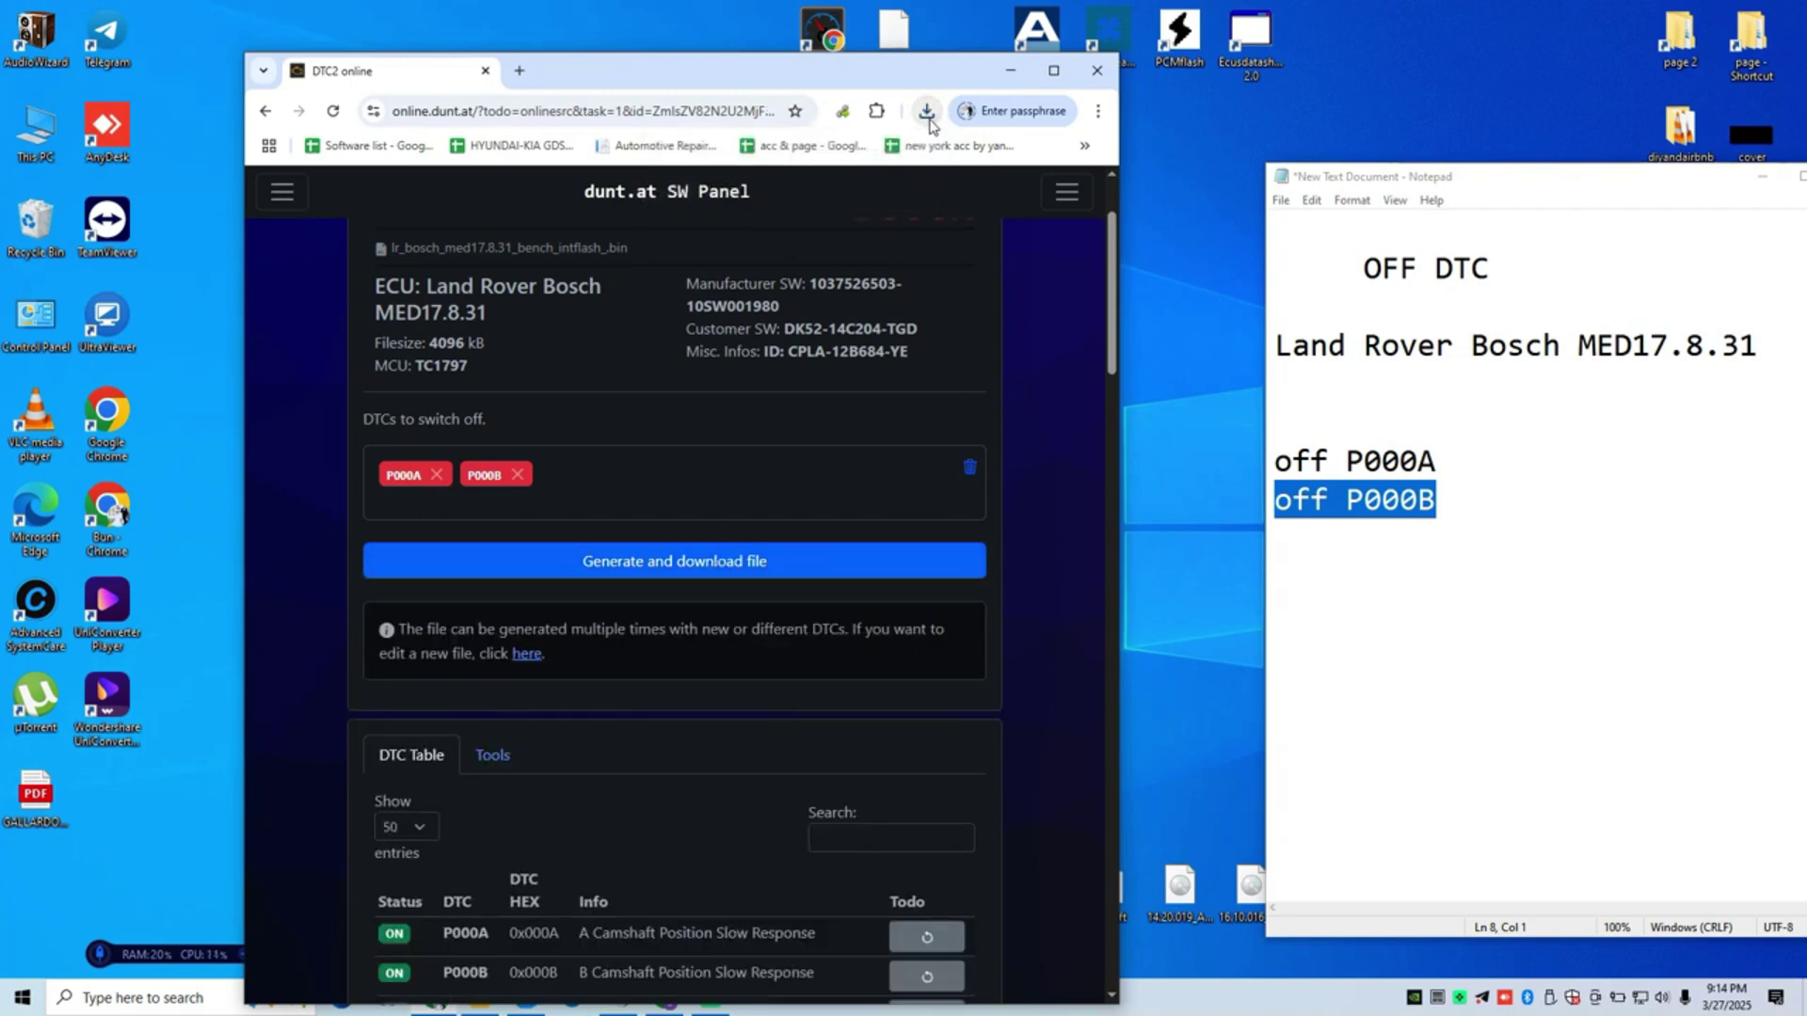
pyautogui.click(927, 113)
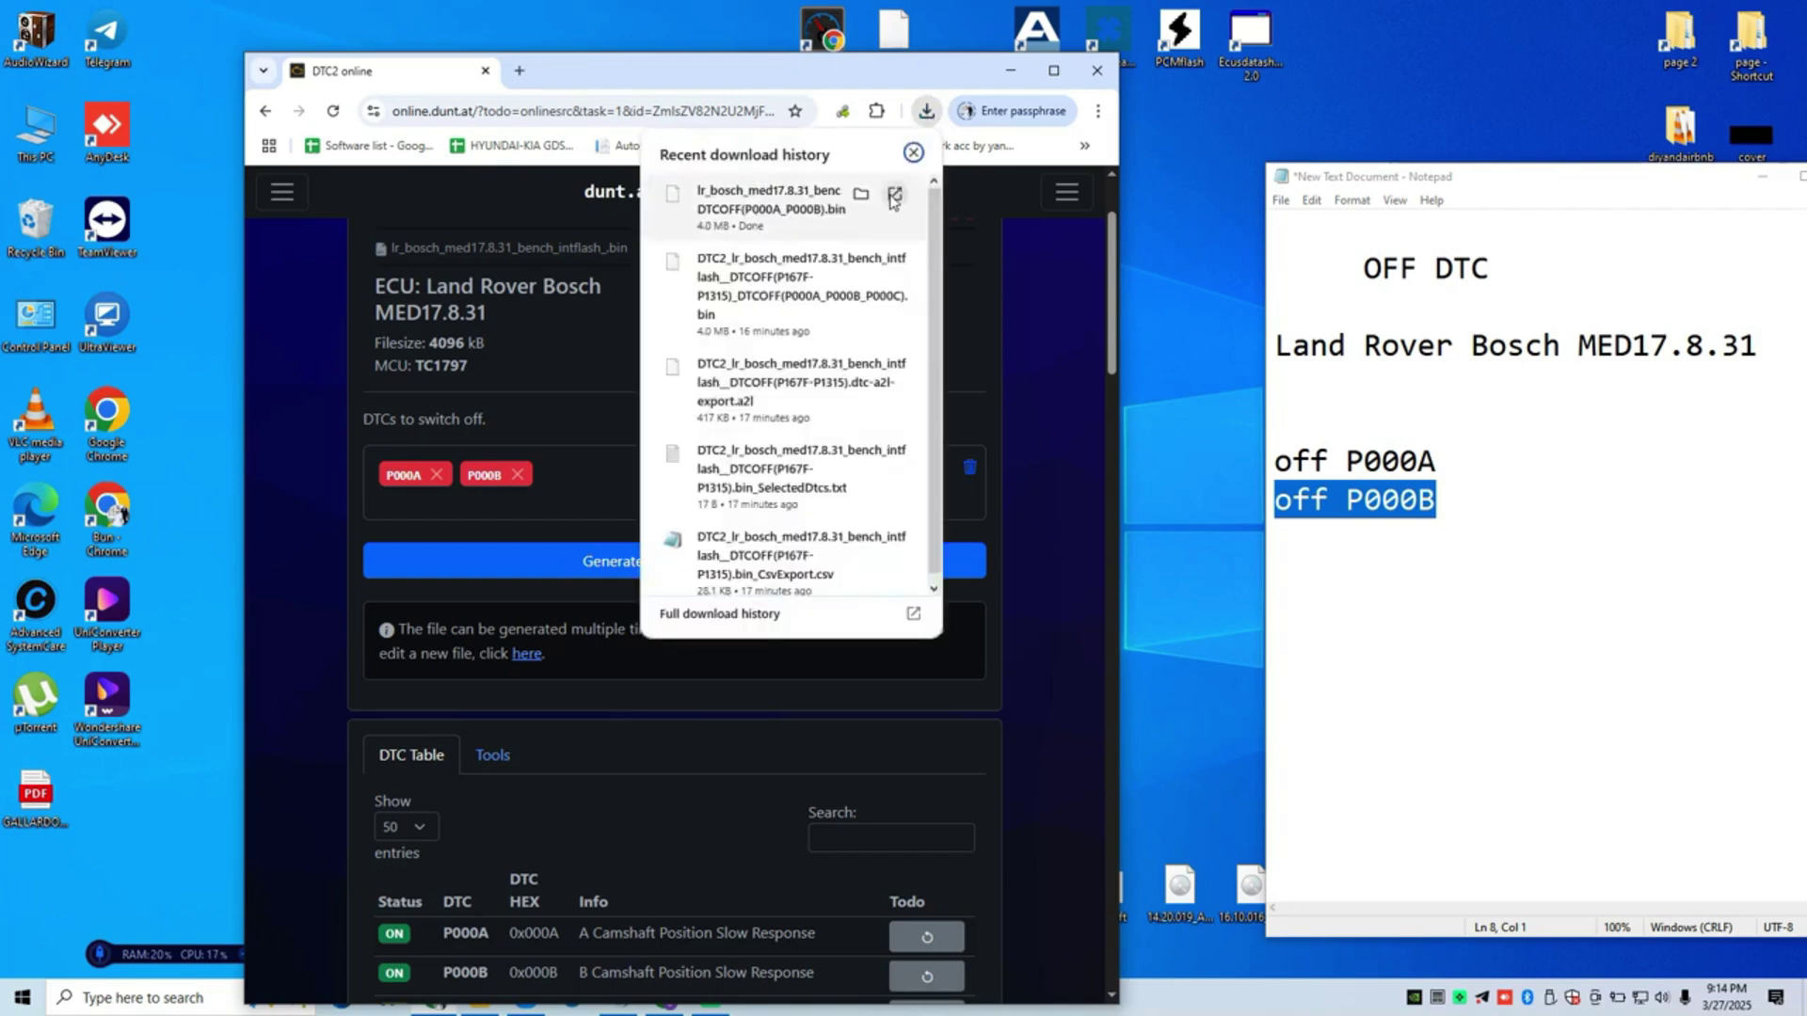
# Move the downloaded lr_bosch_med17.8.31_bench_intflash__DTCOFF(P000A_P000B).bin from the Downloads folder to the desktop and shift the browser away from it
pyautogui.click(861, 195)
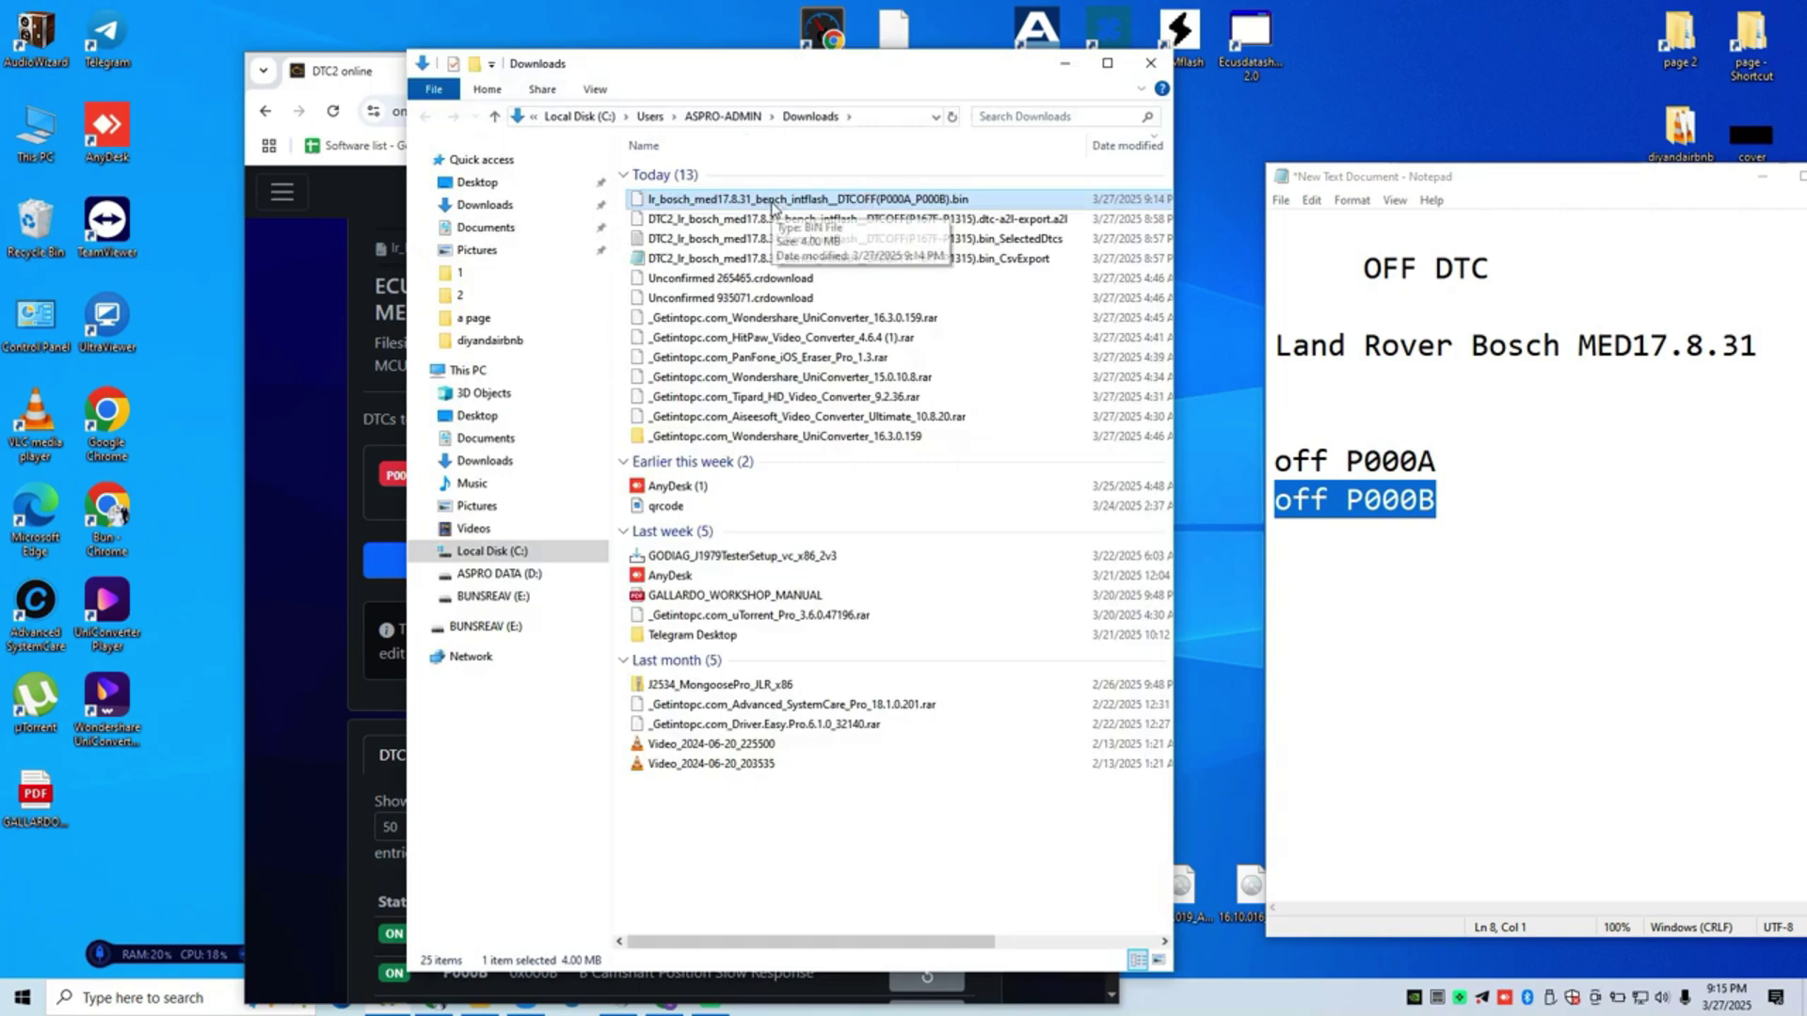
pyautogui.moveTo(775, 205); pyautogui.dragTo(1232, 282)
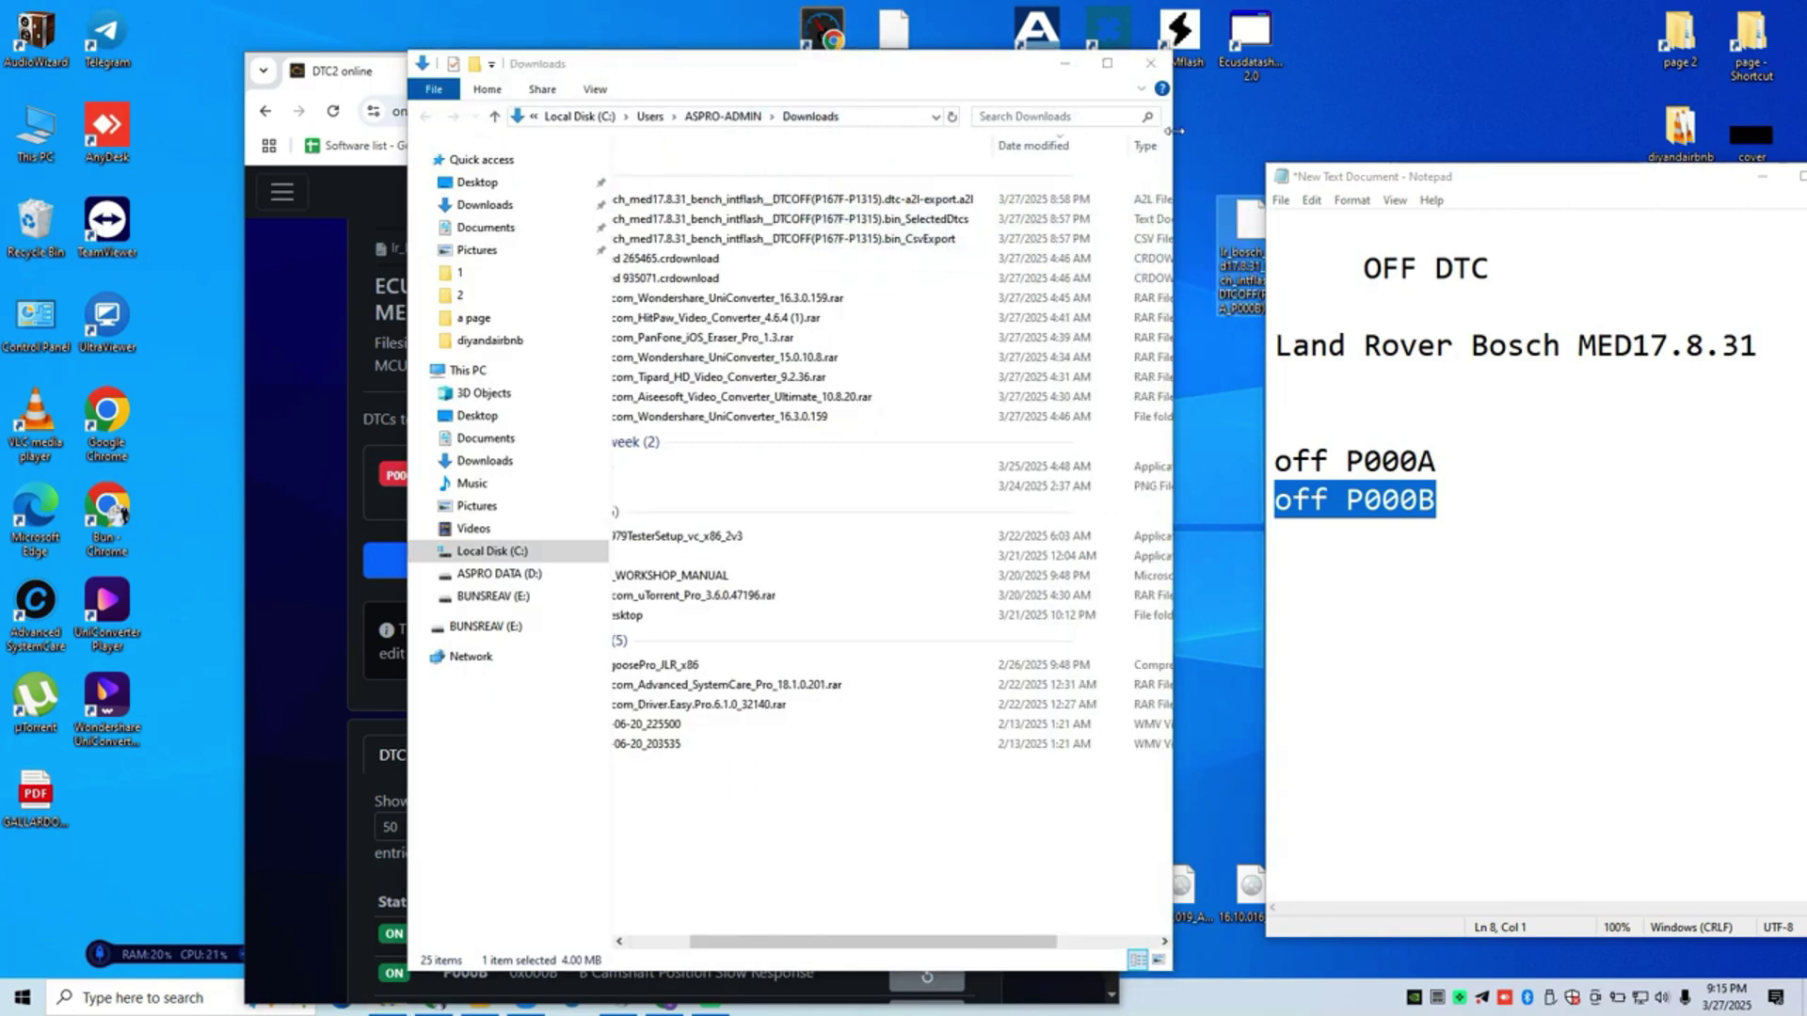
pyautogui.click(1150, 63)
pyautogui.moveTo(1248, 224); pyautogui.dragTo(1190, 208)
pyautogui.moveTo(953, 81); pyautogui.dragTo(733, 83)
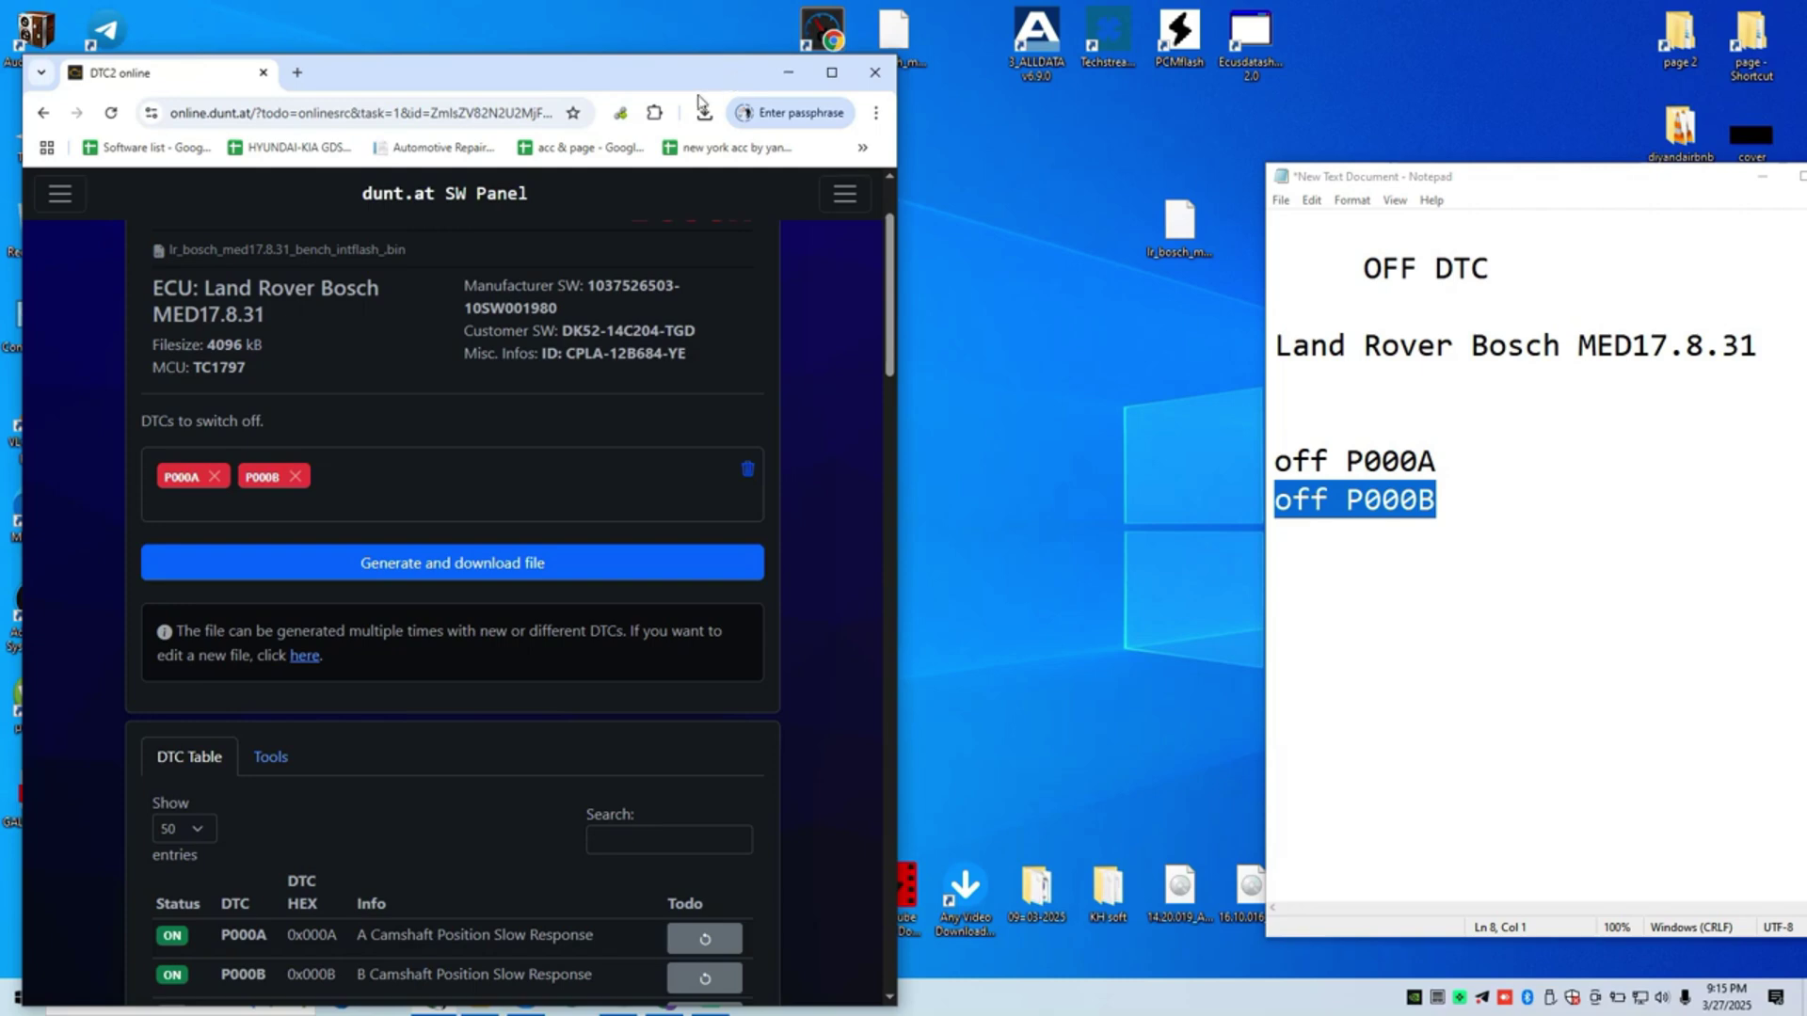
pyautogui.moveTo(621, 91); pyautogui.dragTo(631, 42)
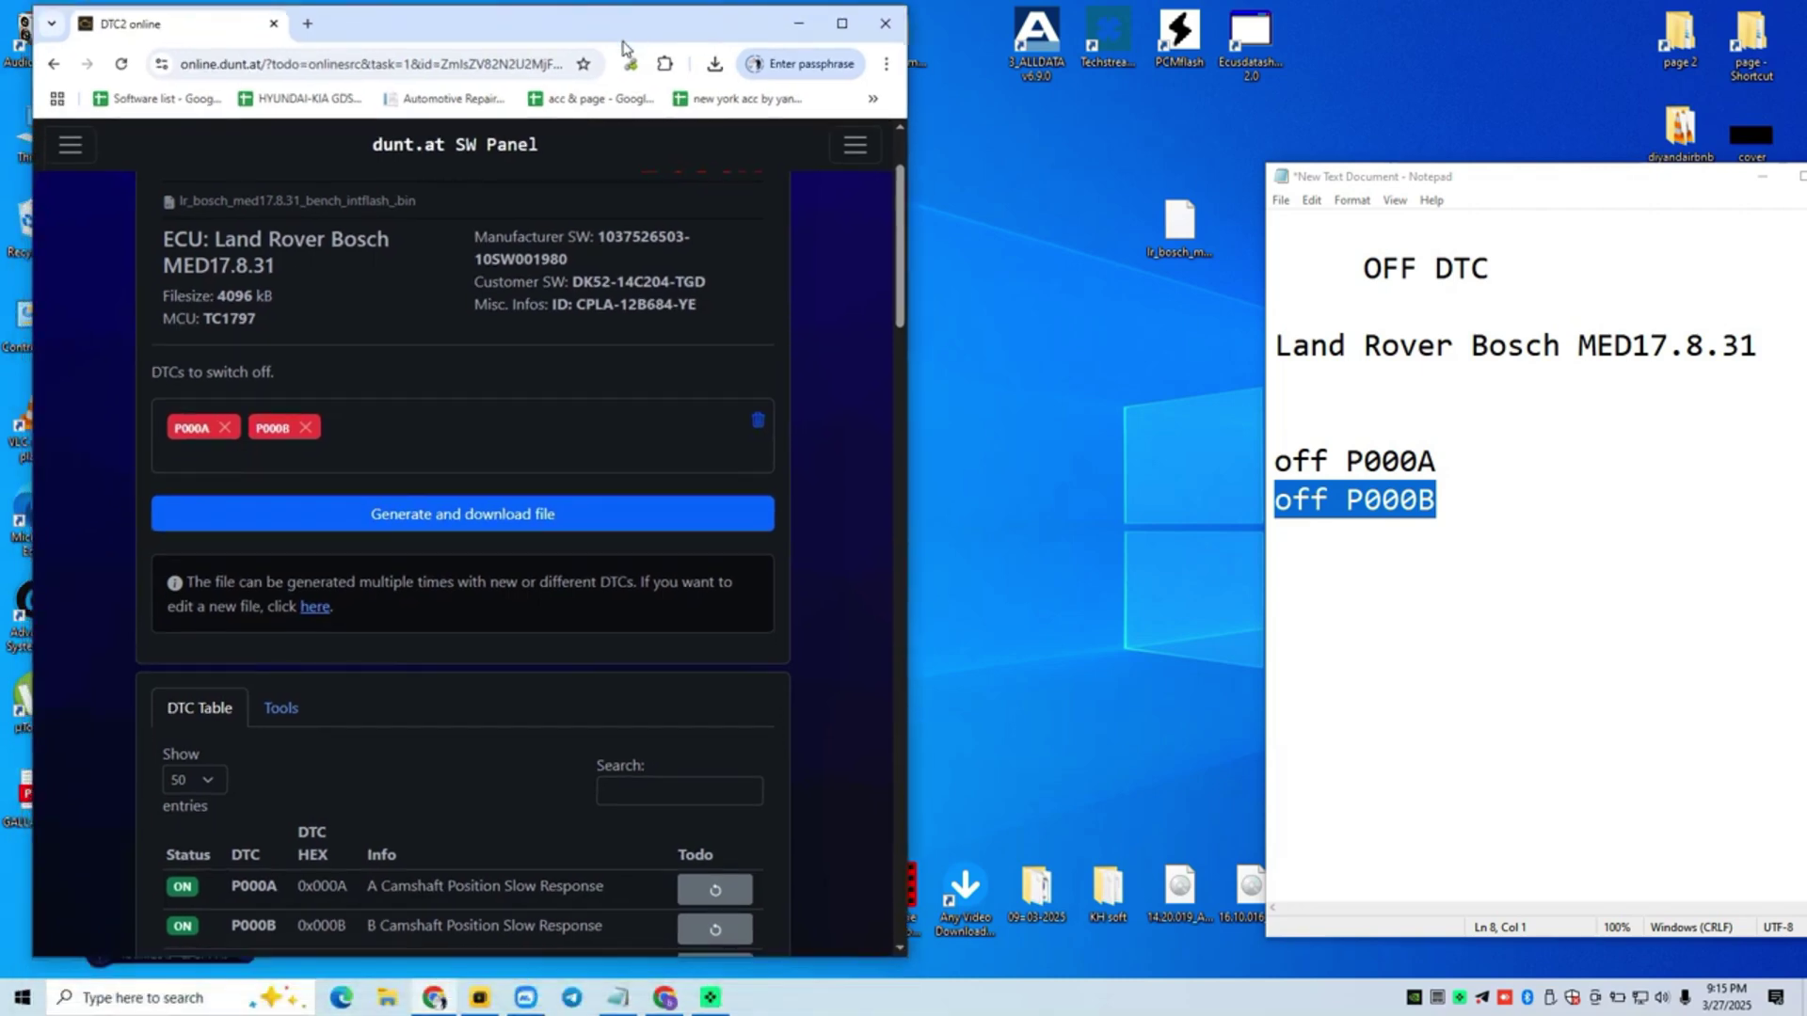
# Check the contents of the Downloads folder and place the modified ECU file in the free desktop space between the browser and Notepad
pyautogui.click(387, 998)
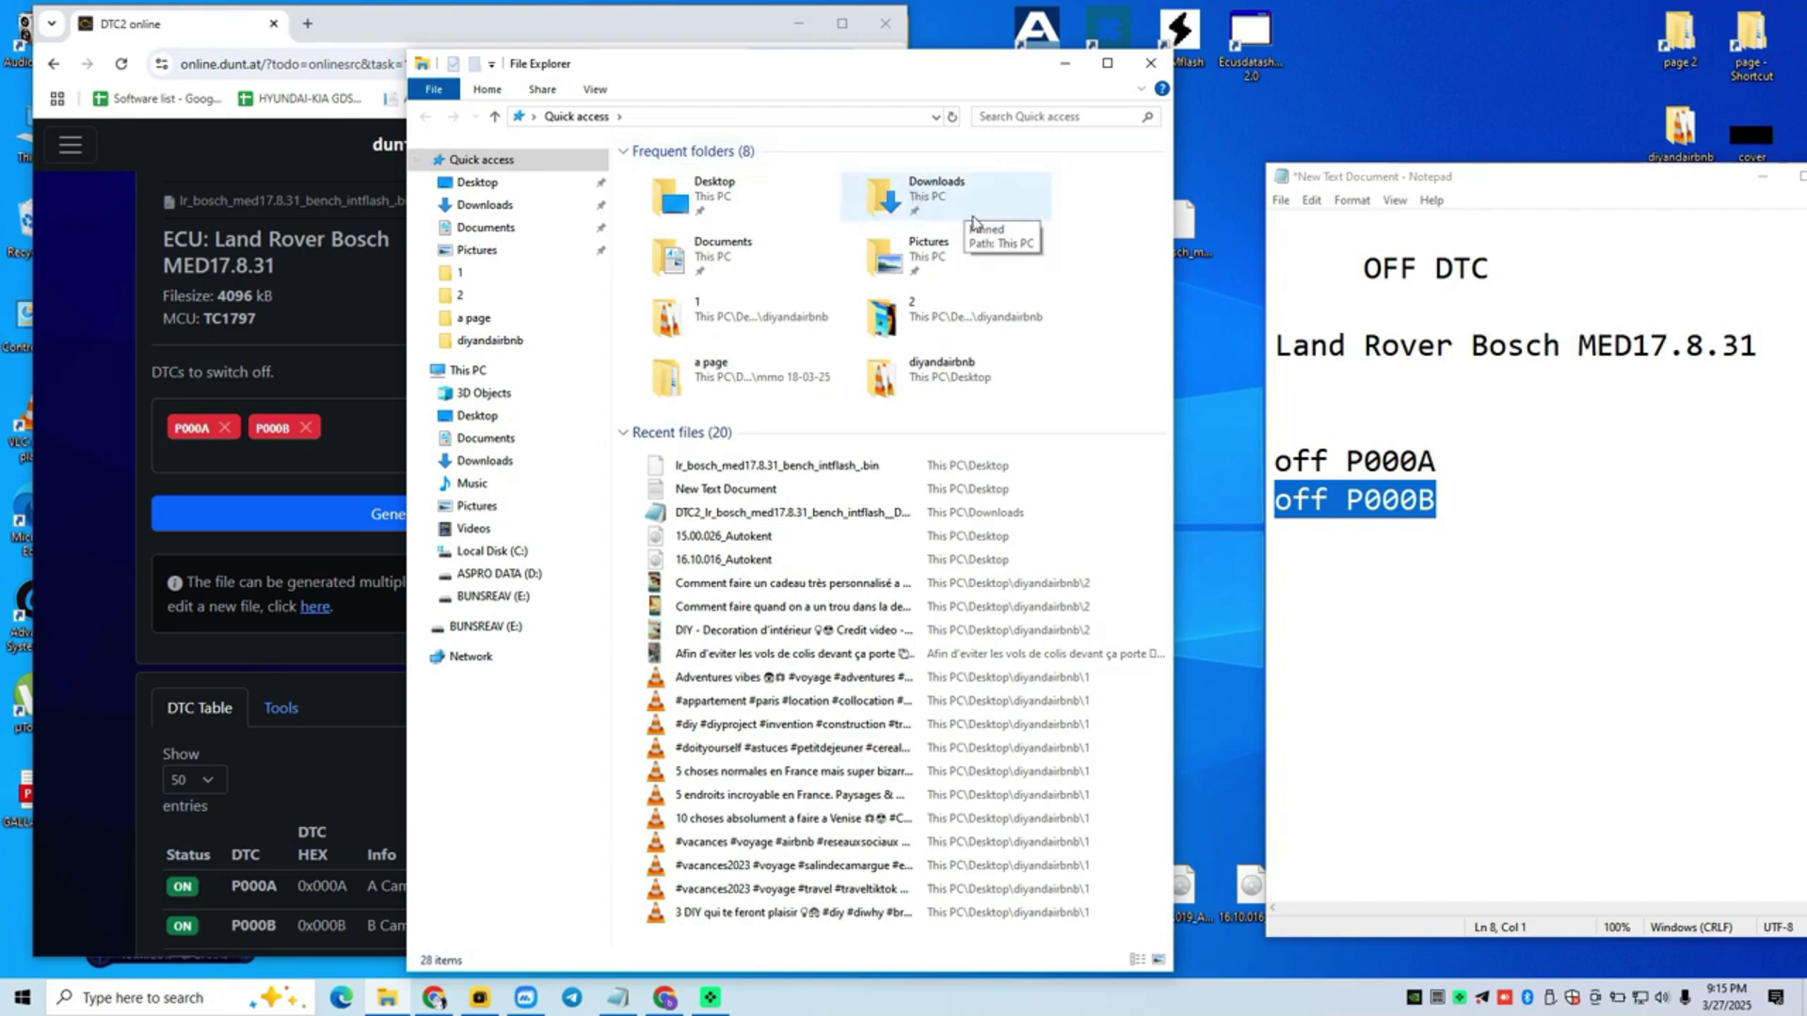
pyautogui.doubleClick(975, 224)
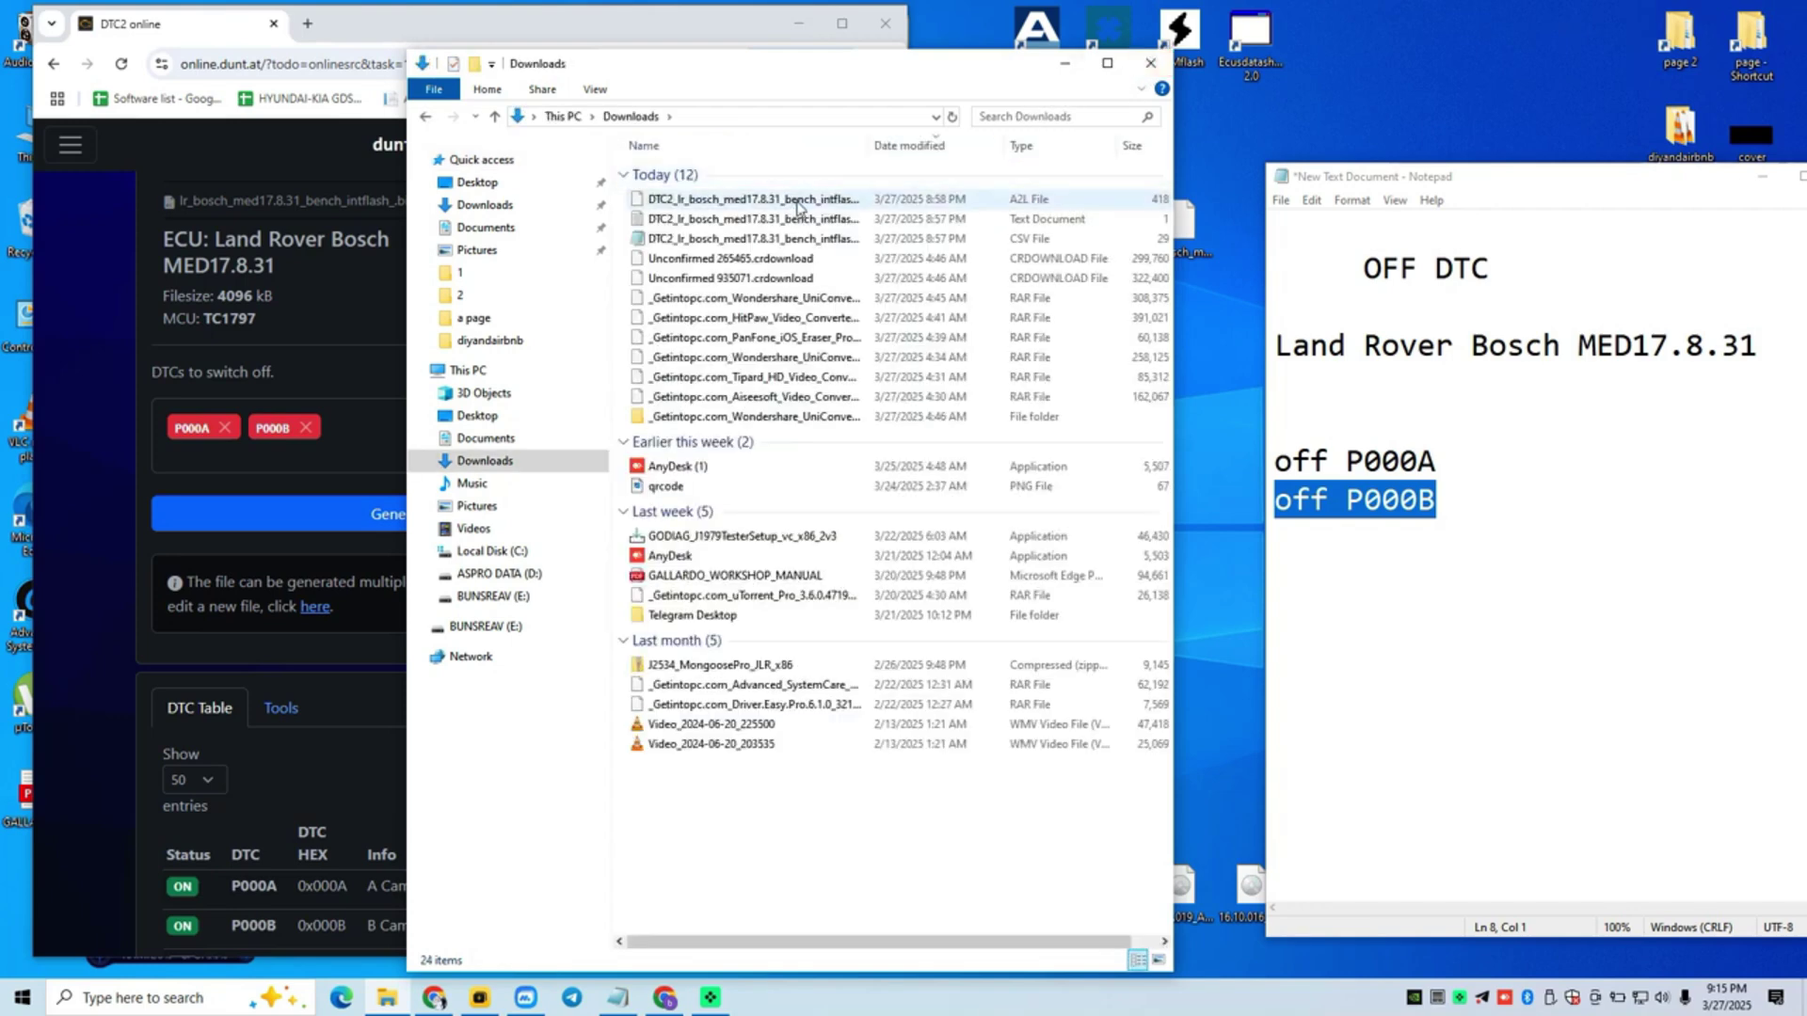
pyautogui.click(1150, 63)
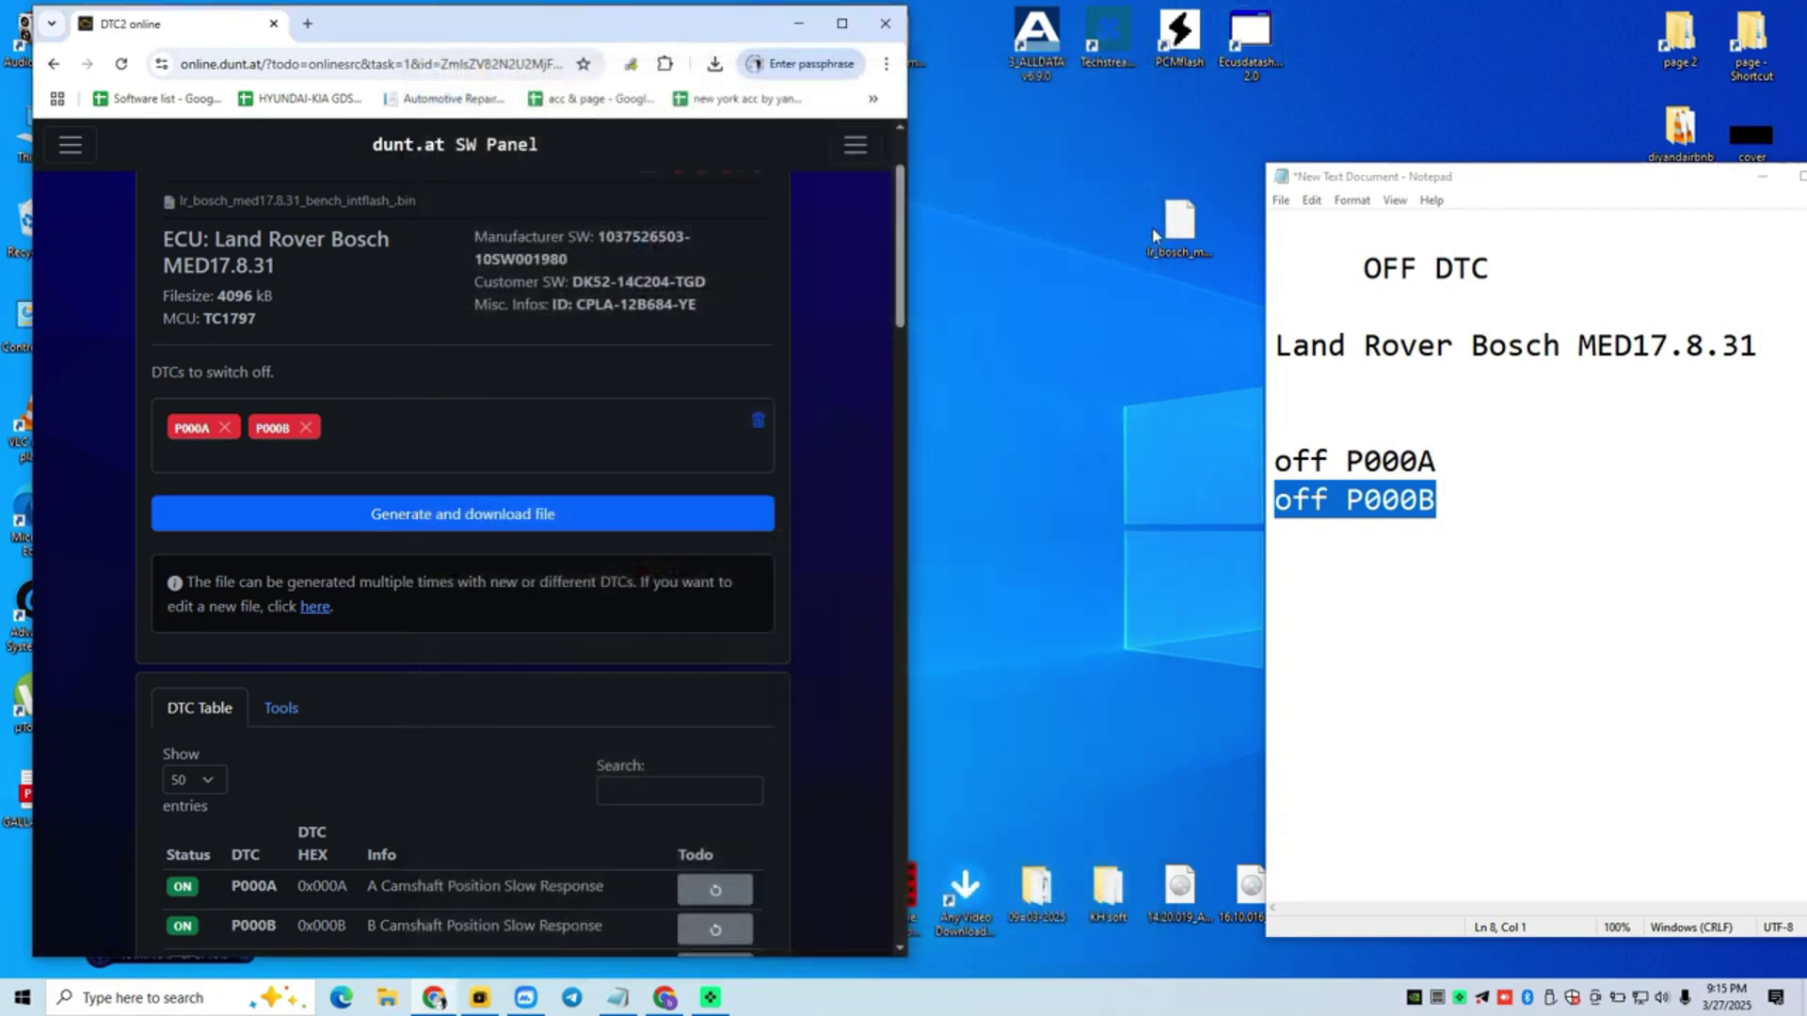
pyautogui.moveTo(1177, 231); pyautogui.dragTo(1033, 231)
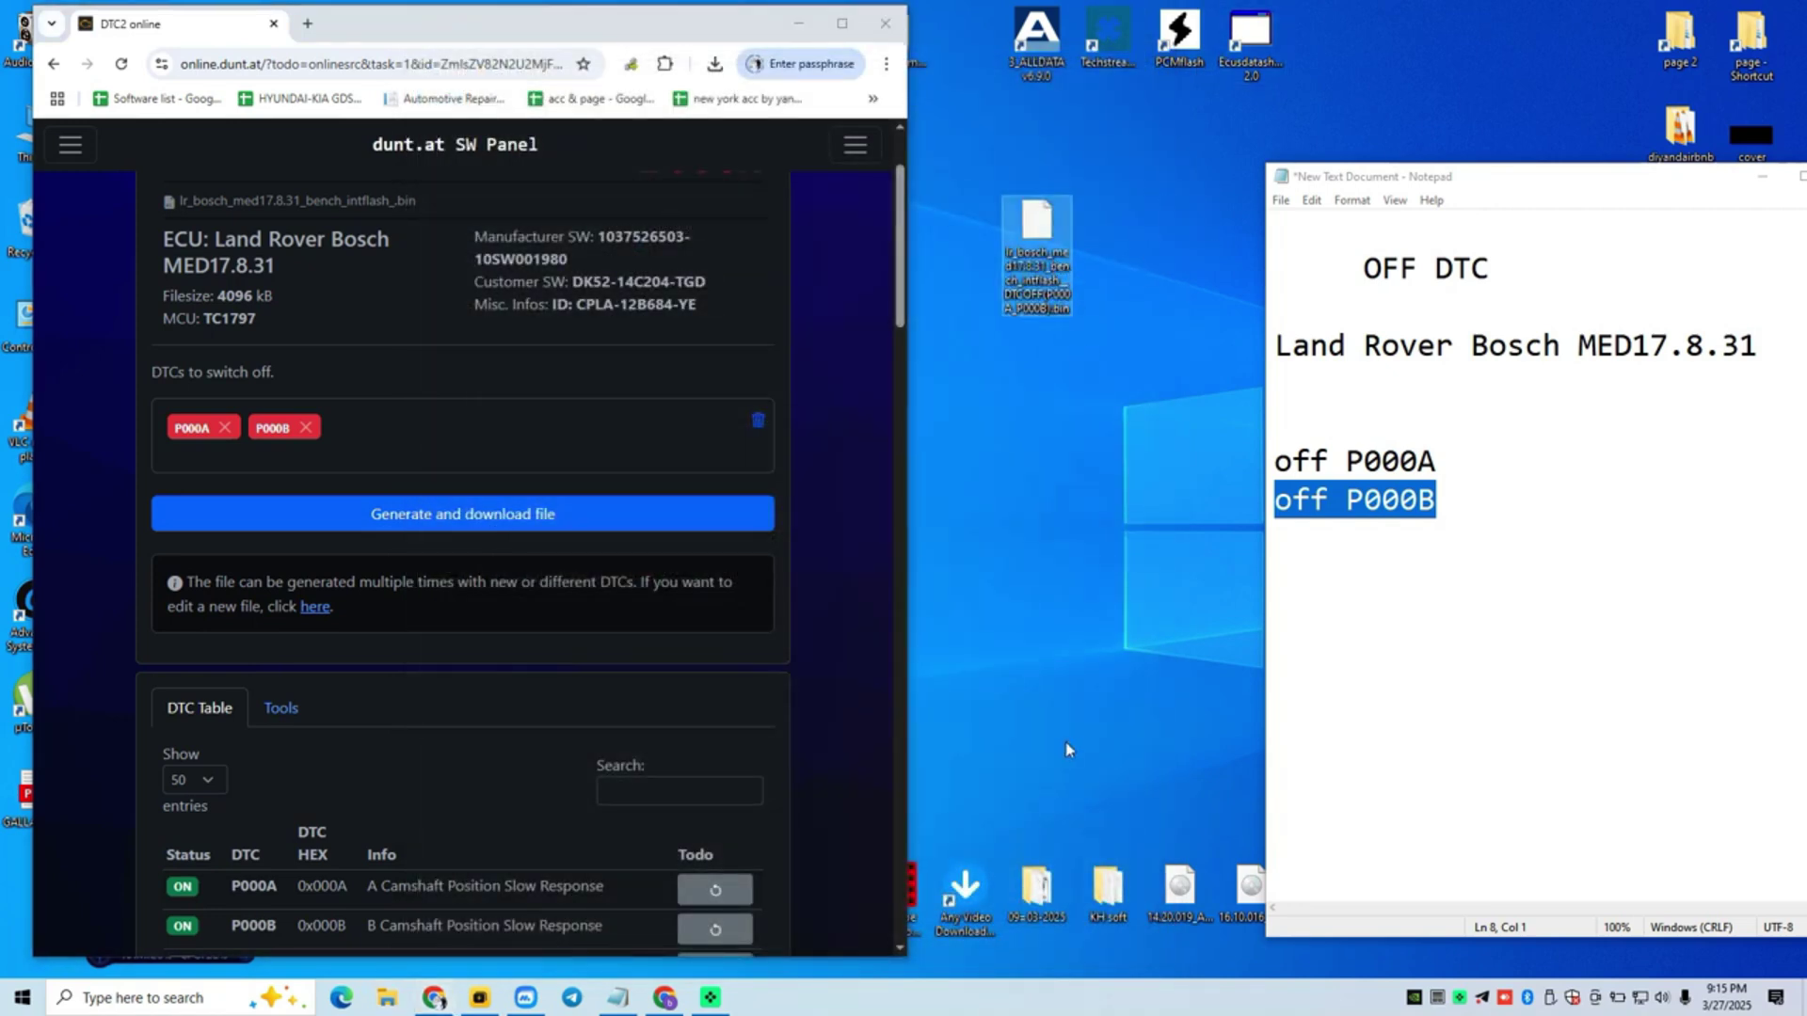